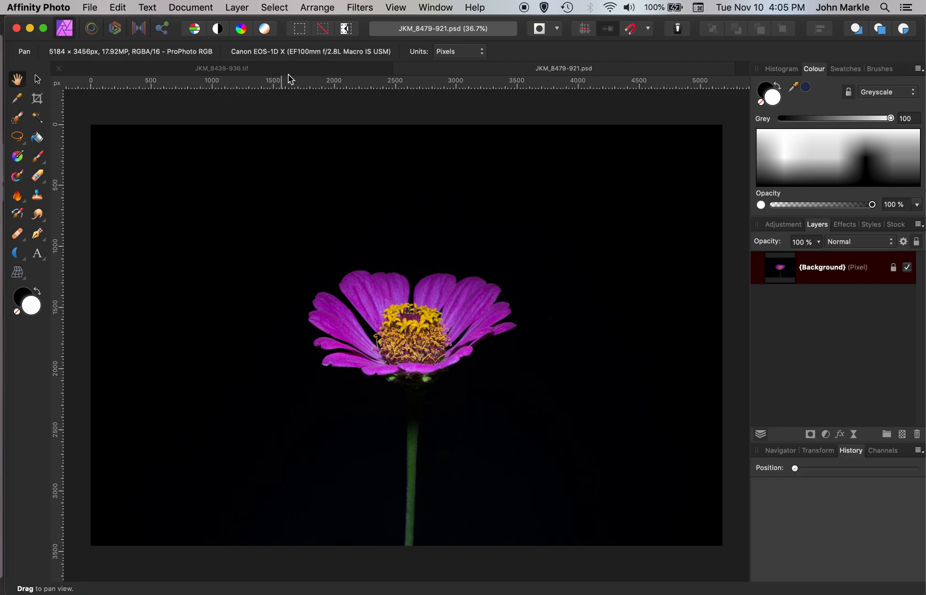
# Step: Switch to the JKM_8439-936.tif image and add an HSL adjustment layer
pyautogui.click(276, 69)
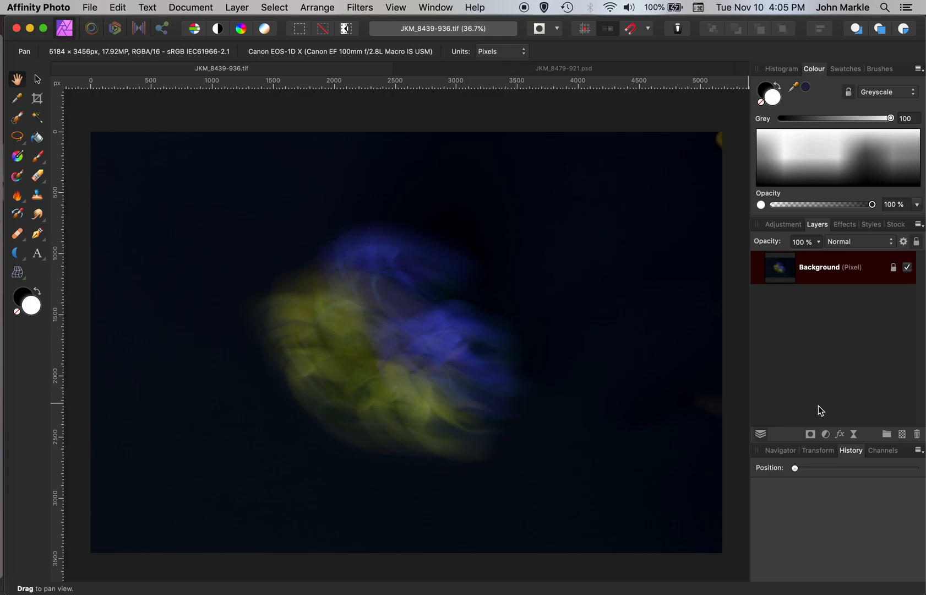
pyautogui.click(826, 435)
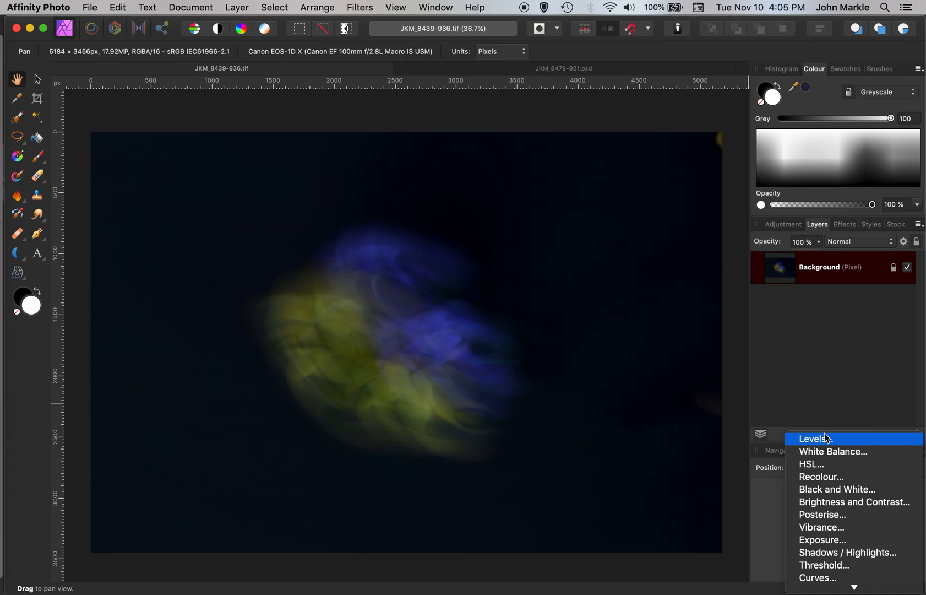
pyautogui.click(813, 466)
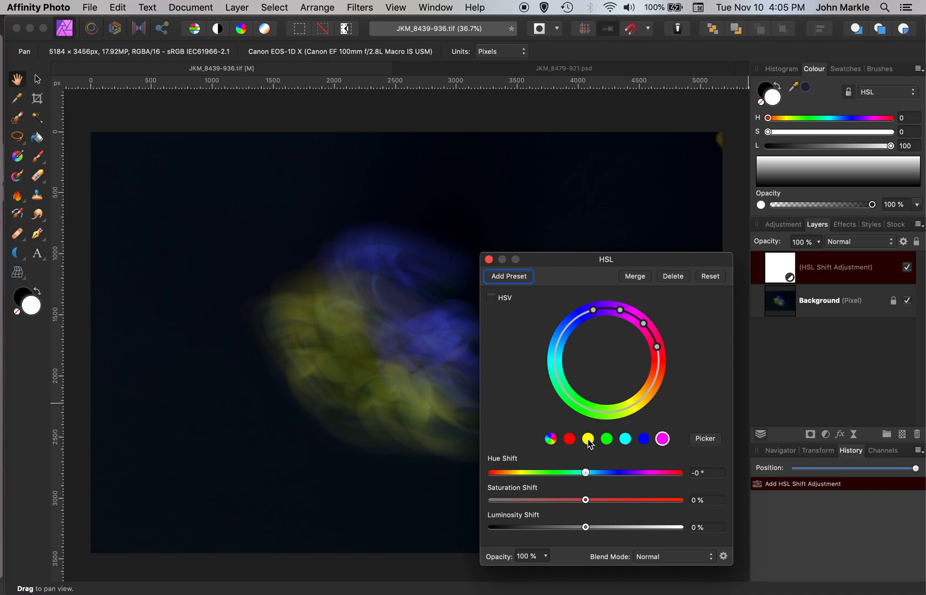
# Step: Shift the yellow range with hue shift 57.2°, saturation 13% and luminosity 19%, then close the HSL dialog
pyautogui.click(588, 438)
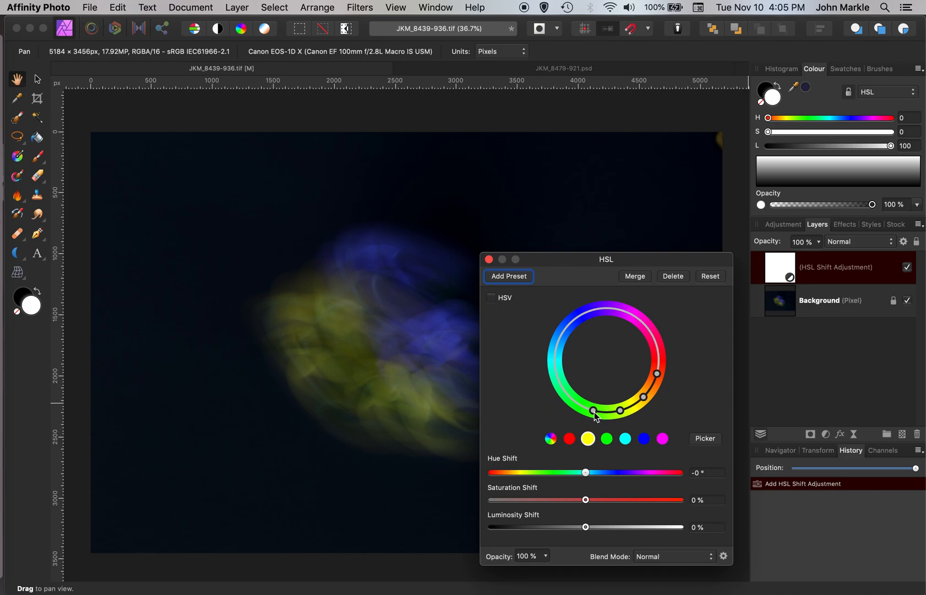
pyautogui.moveTo(594, 411); pyautogui.dragTo(570, 403)
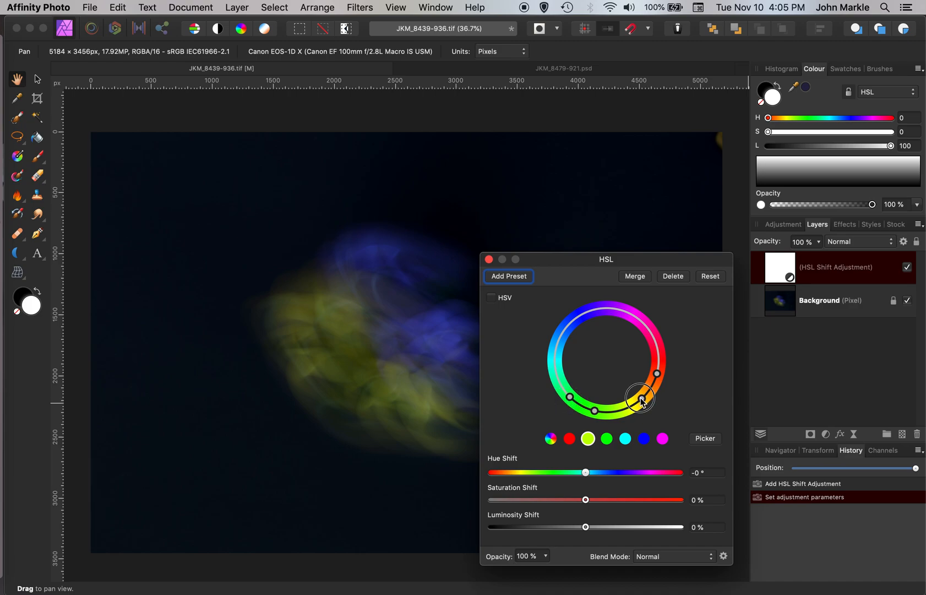
pyautogui.moveTo(658, 375); pyautogui.dragTo(654, 387)
pyautogui.moveTo(586, 473); pyautogui.dragTo(604, 527)
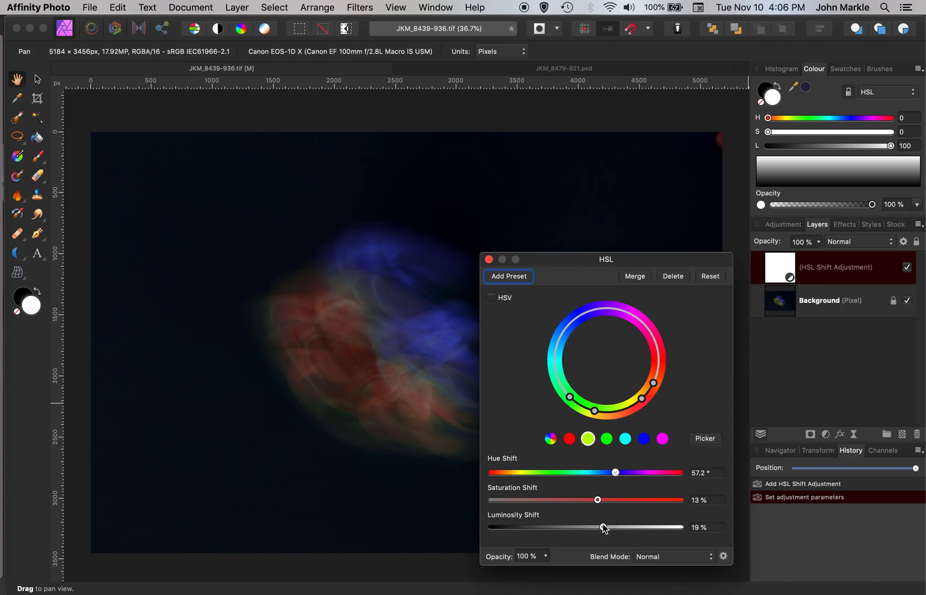
pyautogui.click(488, 260)
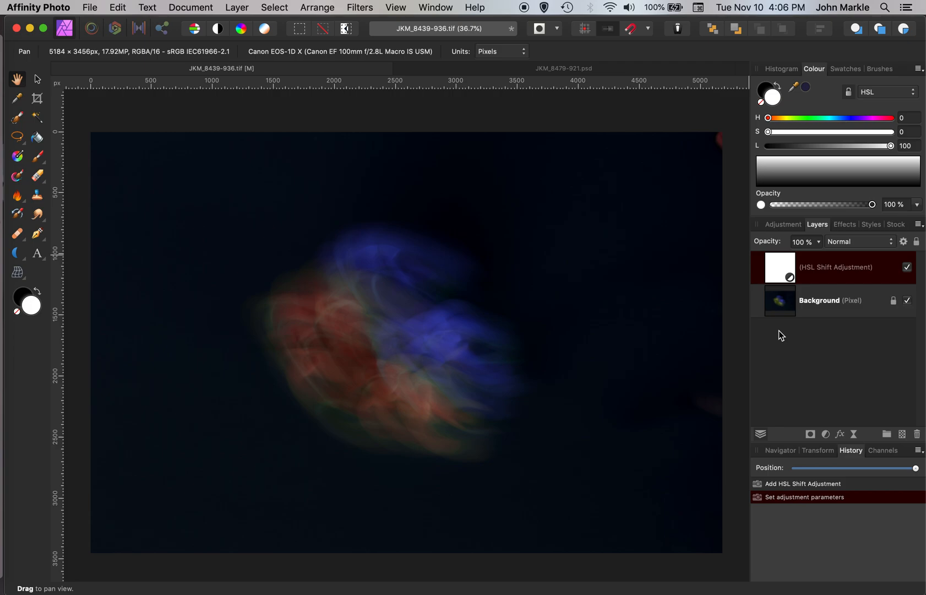
# Step: Flatten the blur image and paste it as a new layer into JKM_8479-921.psd
pyautogui.press('super+shift+f')
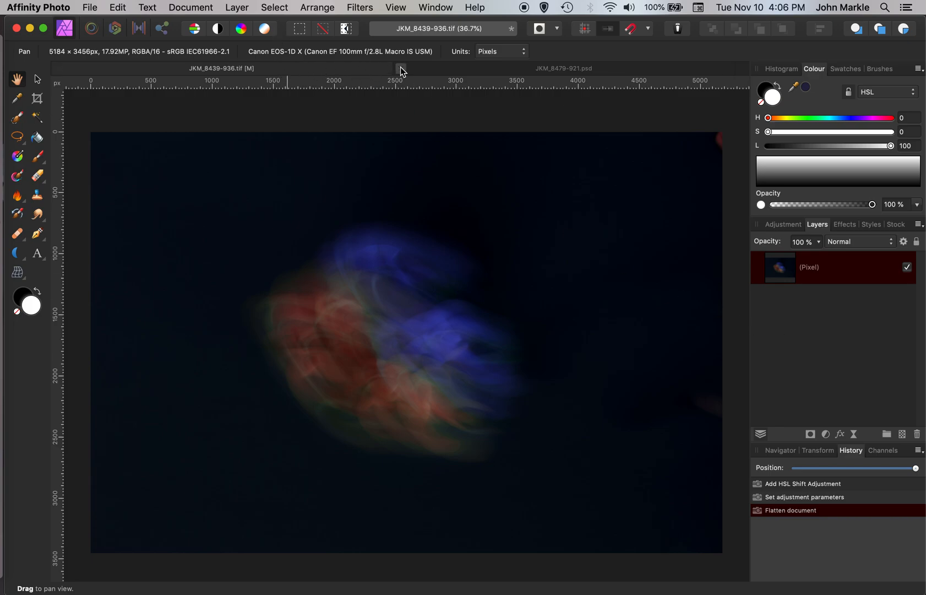
pyautogui.click(461, 69)
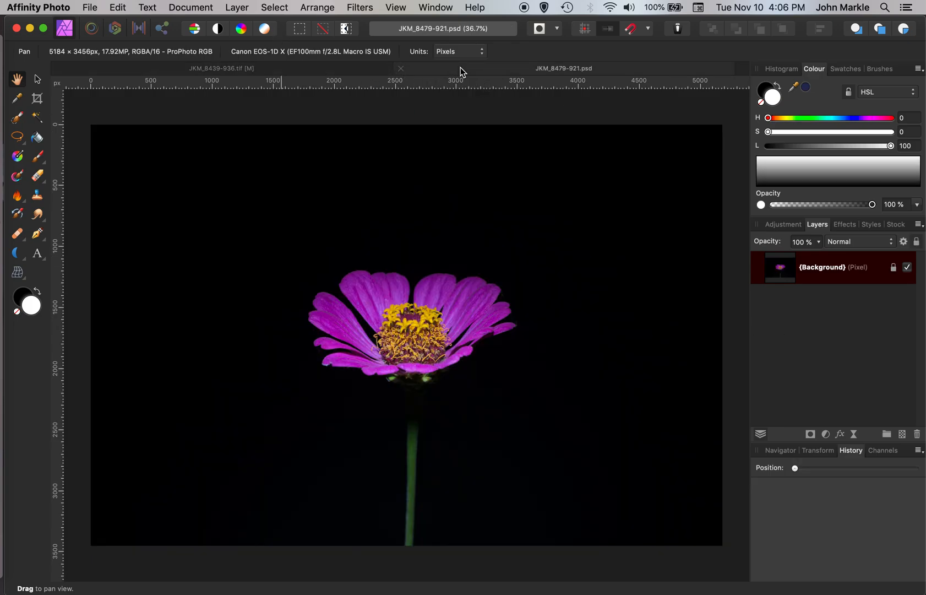
pyautogui.press('super+v')
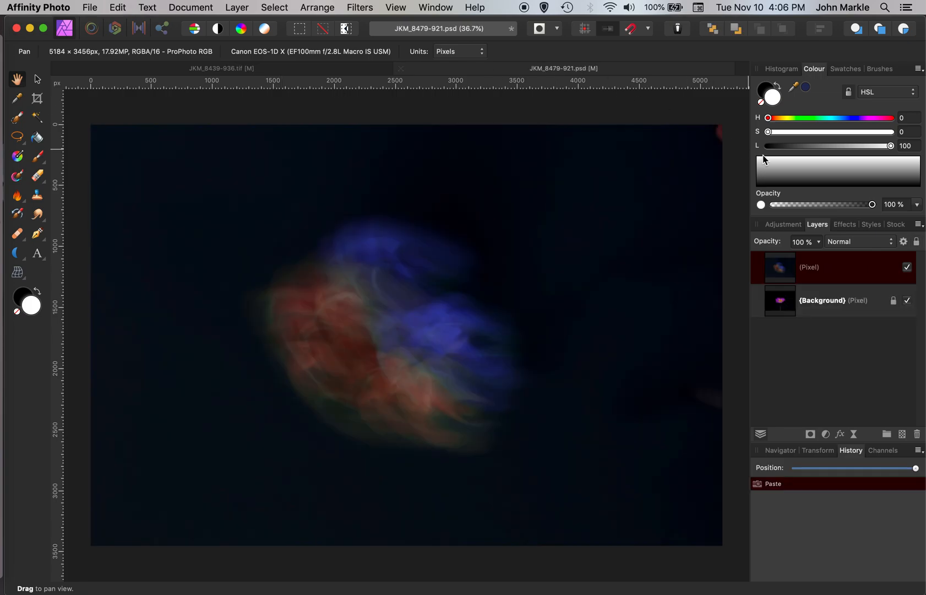
# Step: Set the pasted layer's blend mode to Lighten and rename the layer Upeer right
pyautogui.click(892, 247)
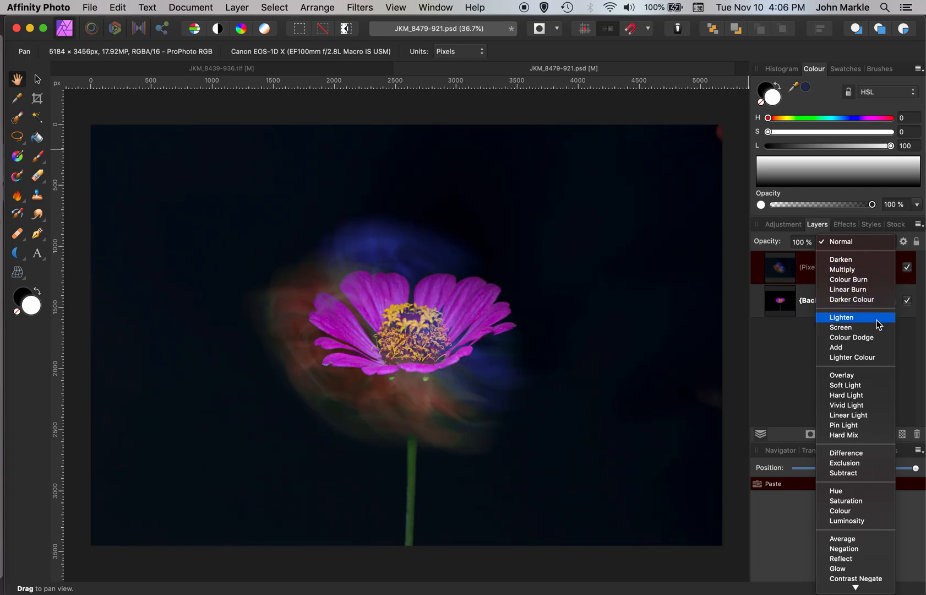
pyautogui.click(878, 317)
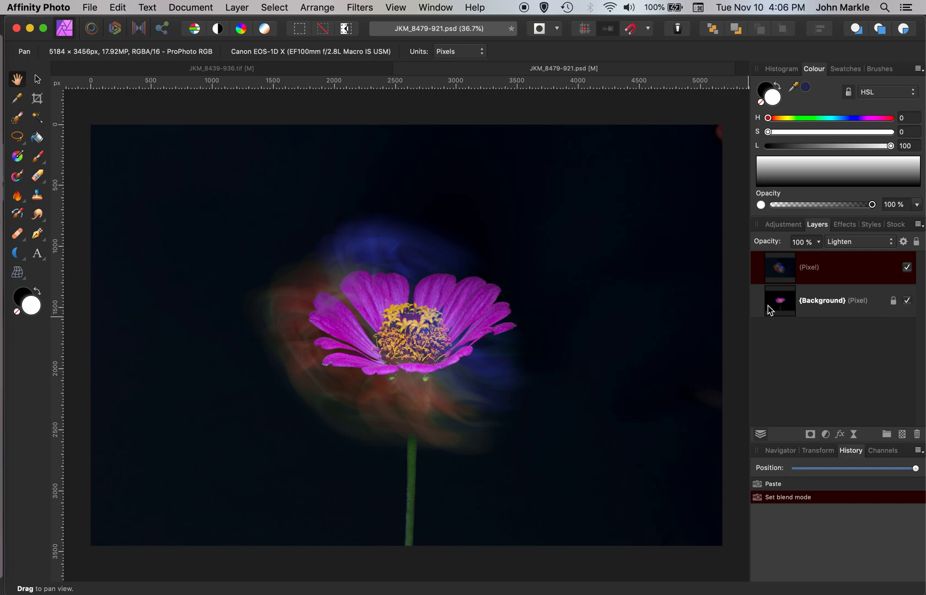
pyautogui.doubleClick(808, 268)
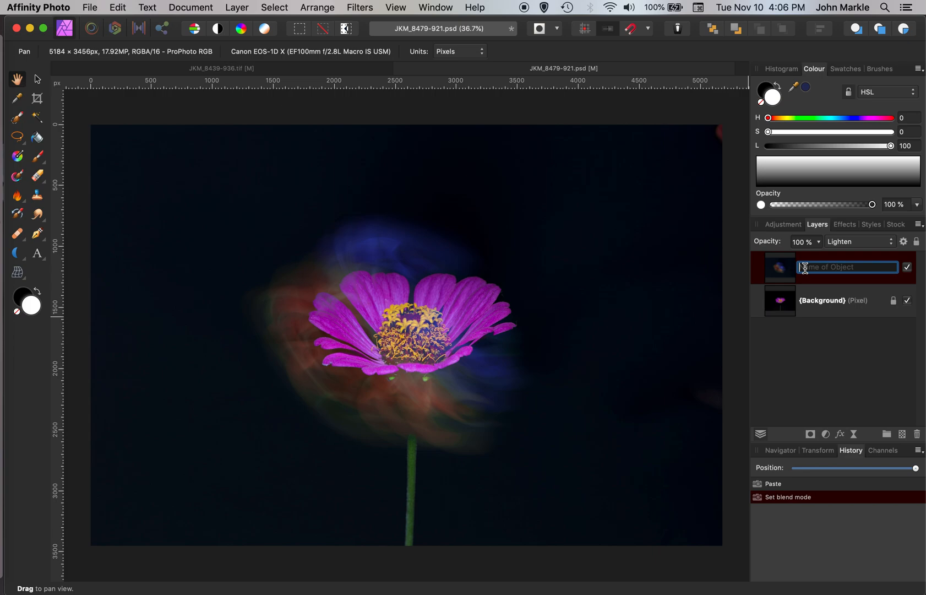
pyautogui.write('Upeer right')
pyautogui.press('Return')
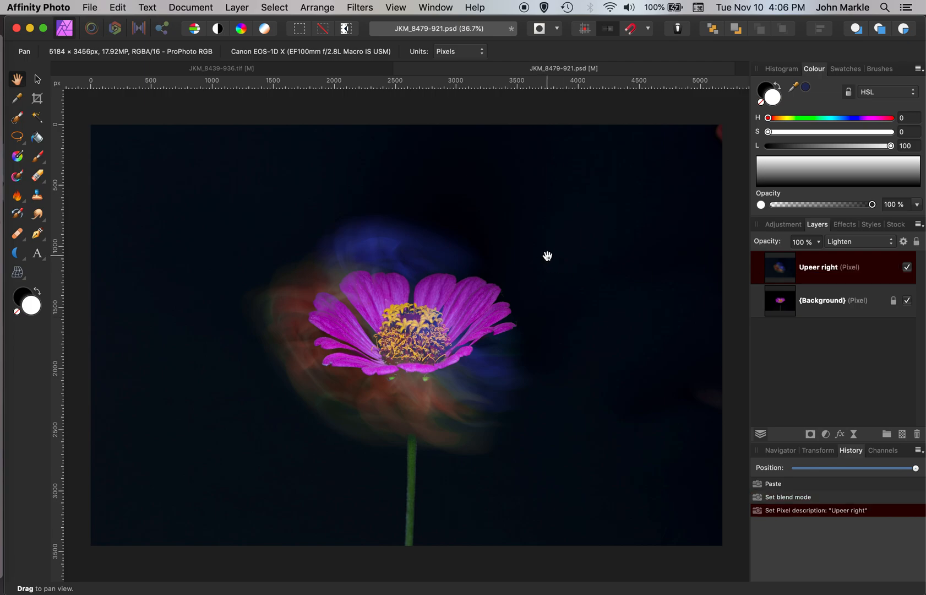
# Step: Move, rotate and enlarge the Upeer right layer so the blur sits around the flower's upper right
pyautogui.press('super+minus')
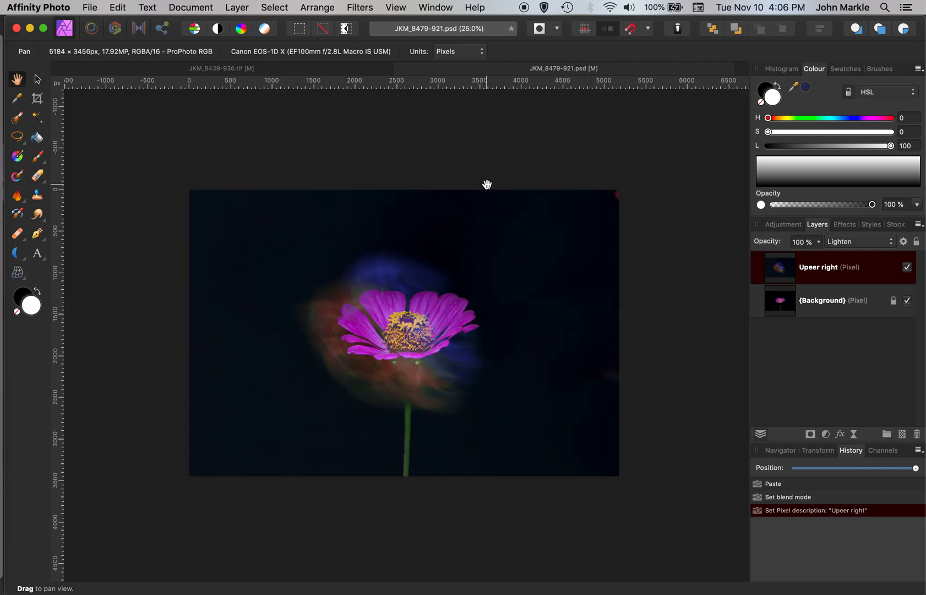
pyautogui.press('v')
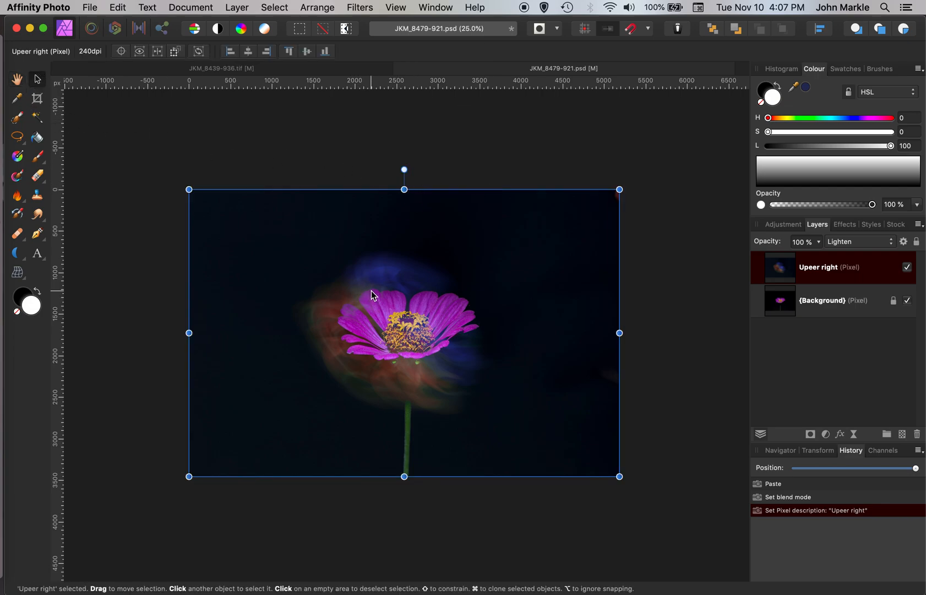
pyautogui.moveTo(392, 263); pyautogui.dragTo(454, 240)
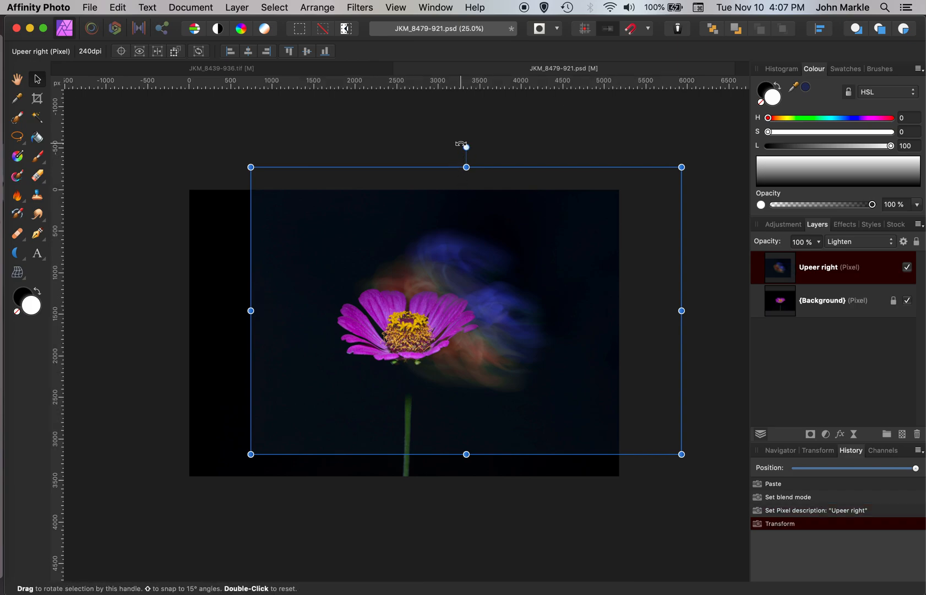
pyautogui.moveTo(463, 144); pyautogui.dragTo(615, 442)
pyautogui.moveTo(500, 307); pyautogui.dragTo(570, 369)
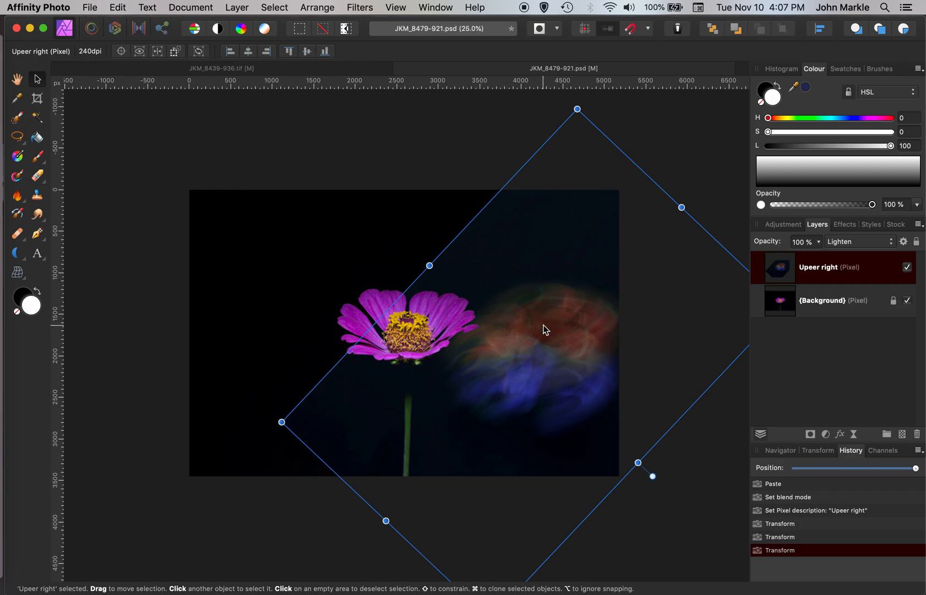
pyautogui.moveTo(533, 320); pyautogui.dragTo(484, 240)
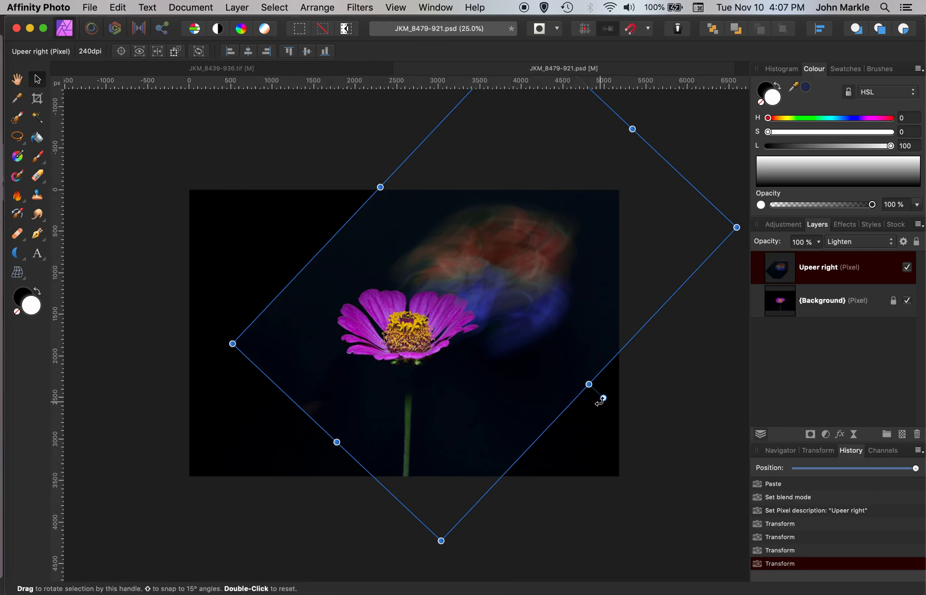
pyautogui.moveTo(589, 384); pyautogui.dragTo(633, 430)
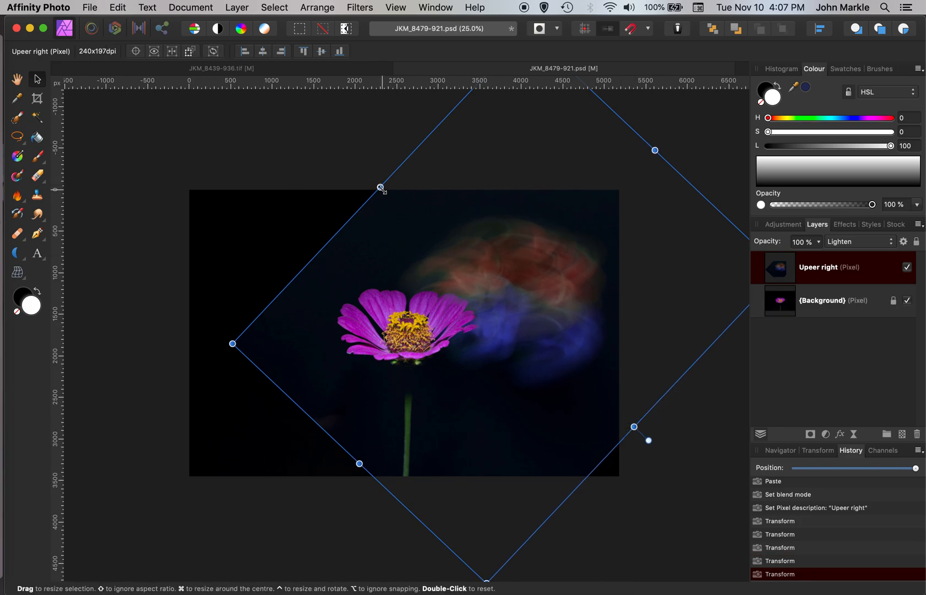
pyautogui.moveTo(380, 187); pyautogui.dragTo(364, 172)
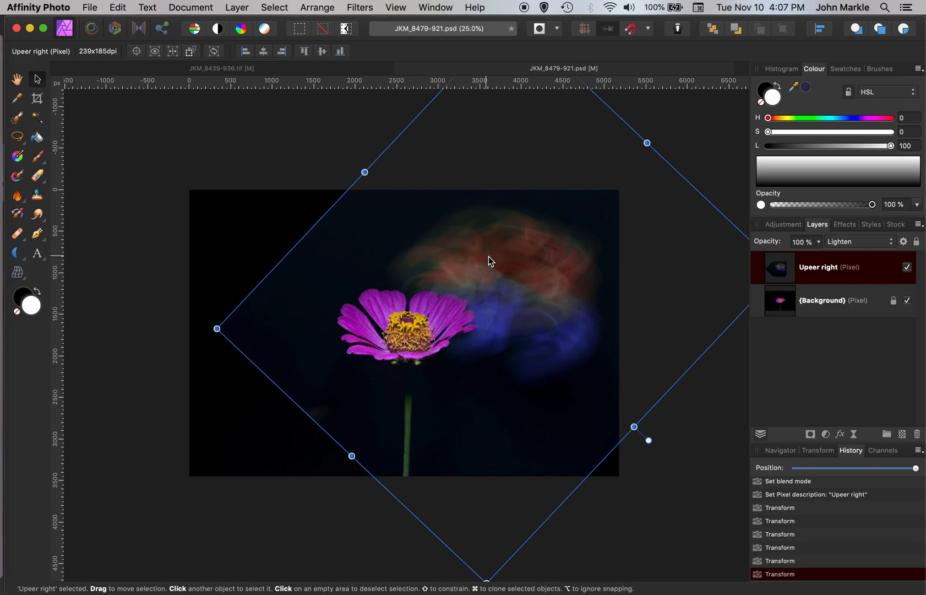
pyautogui.moveTo(547, 274); pyautogui.dragTo(537, 267)
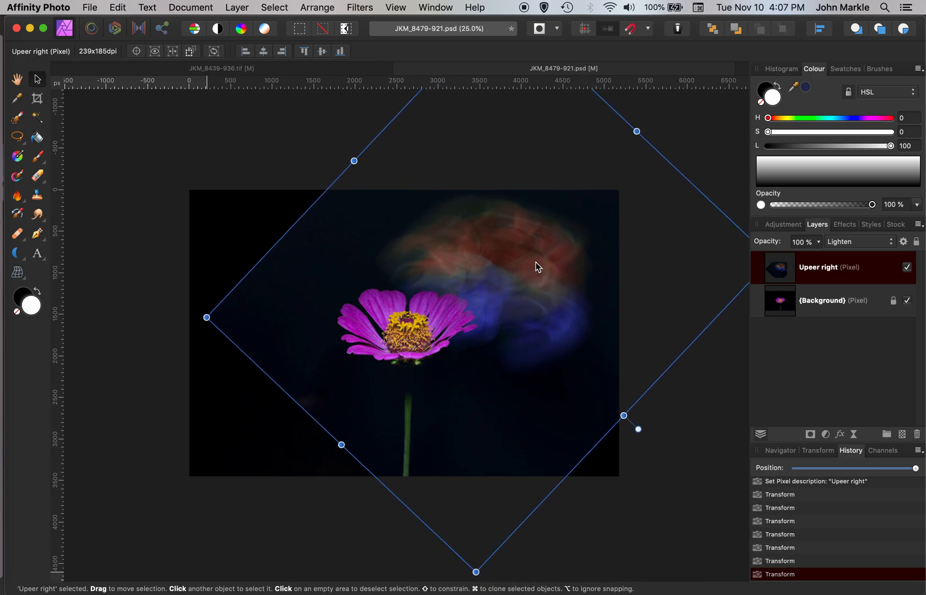
# Step: Return to the blur image, start the Mesh Warp tool, add a mesh node and bend the mesh around it
pyautogui.click(223, 67)
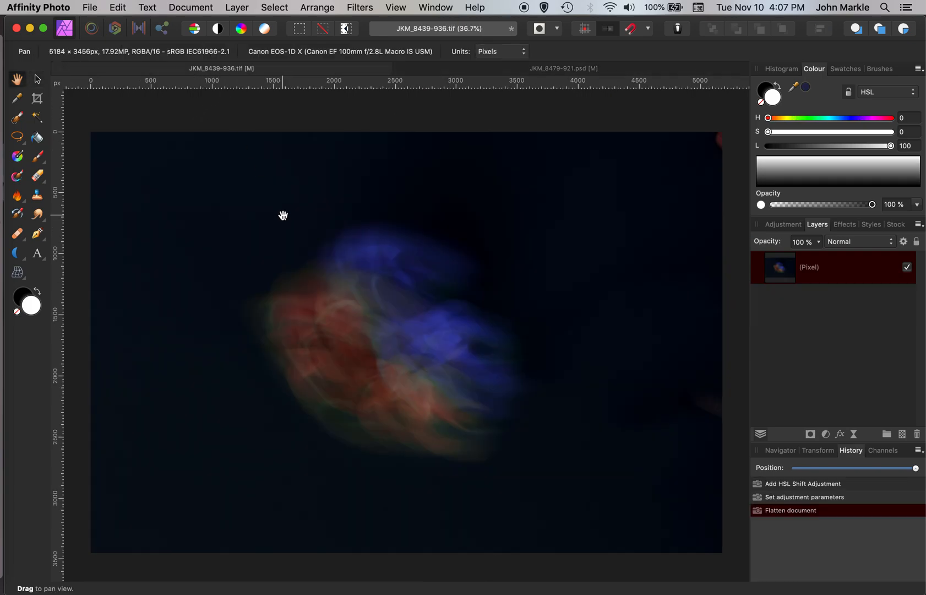
pyautogui.click(21, 276)
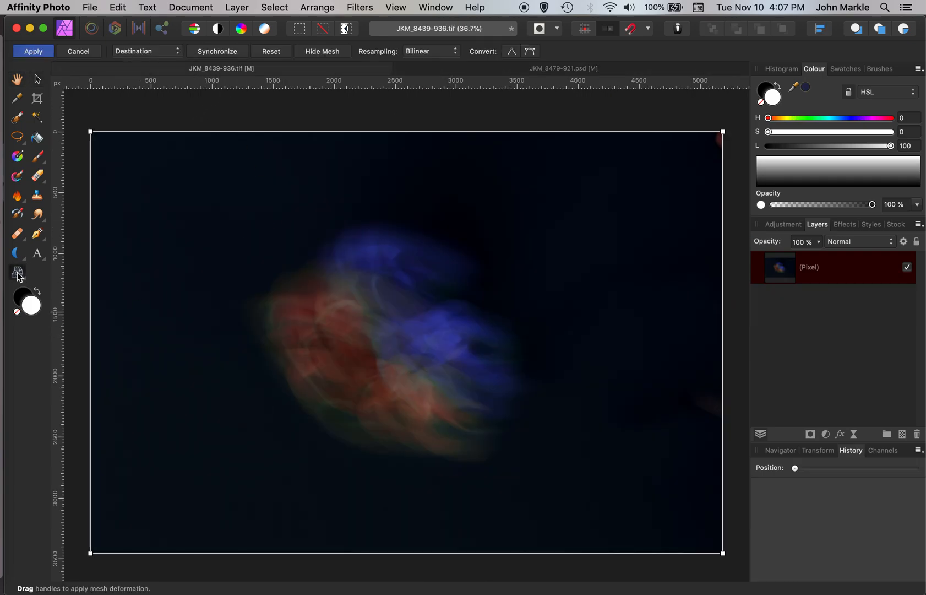
pyautogui.click(287, 132)
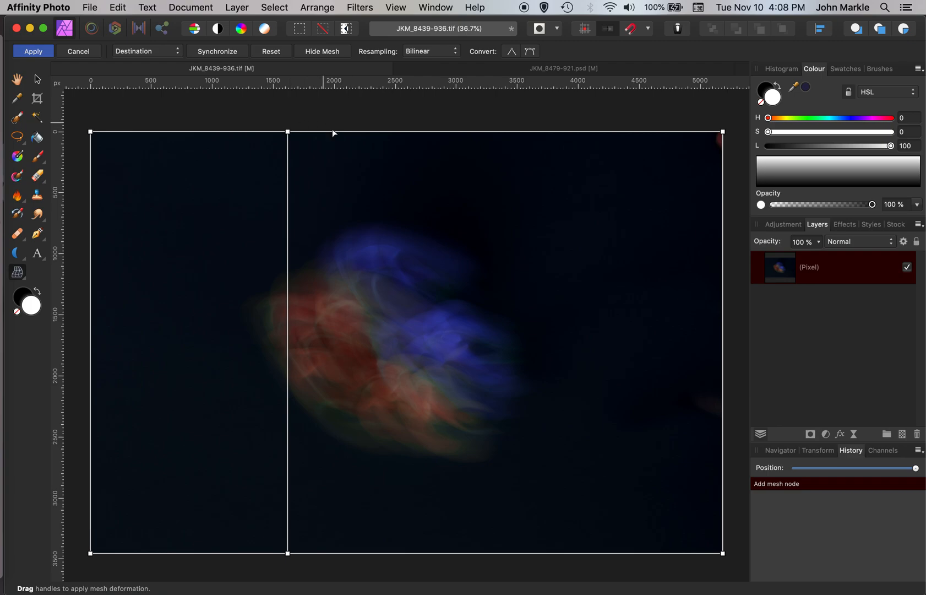
pyautogui.click(287, 336)
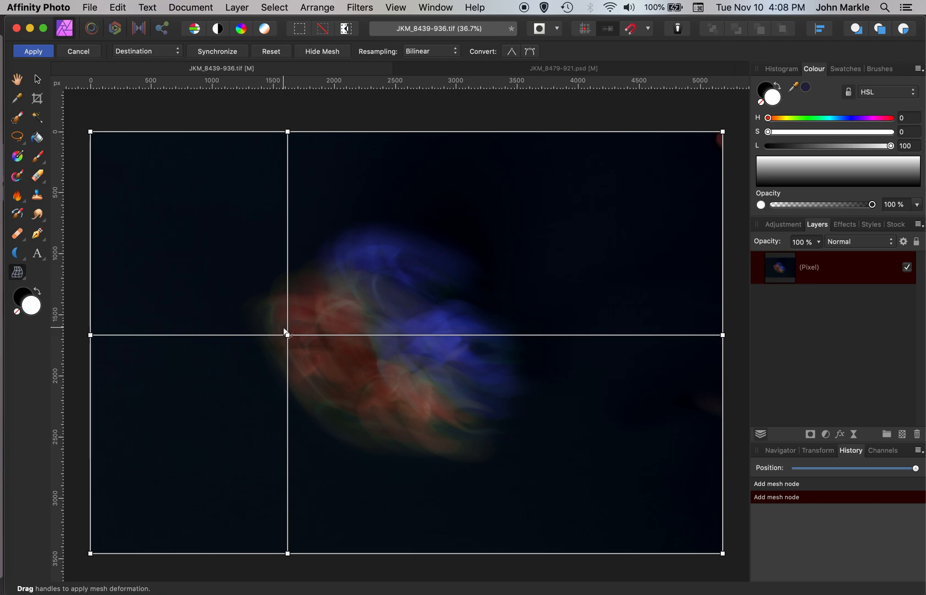
pyautogui.moveTo(288, 335); pyautogui.dragTo(265, 328)
pyautogui.moveTo(264, 259); pyautogui.dragTo(244, 251)
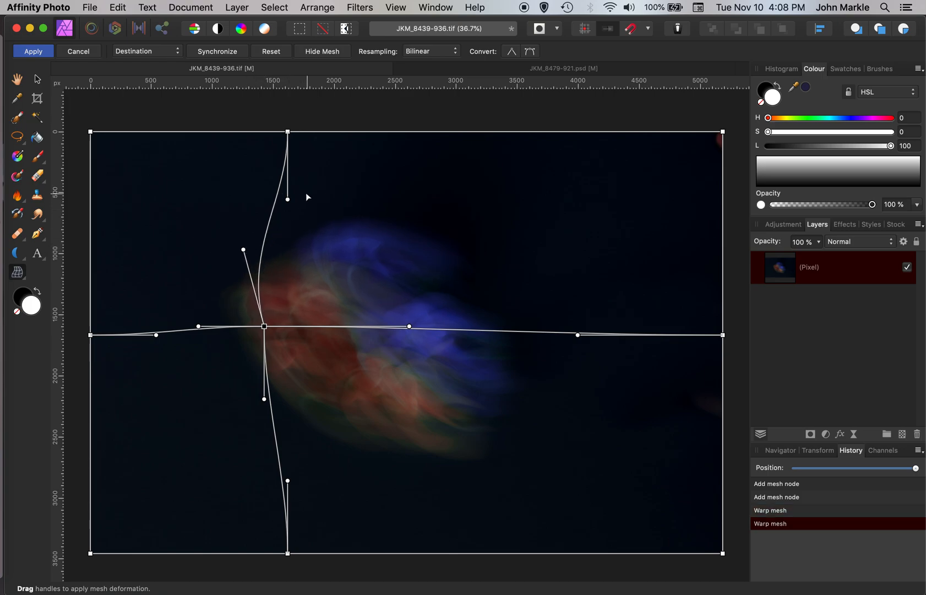
pyautogui.moveTo(288, 199); pyautogui.dragTo(337, 157)
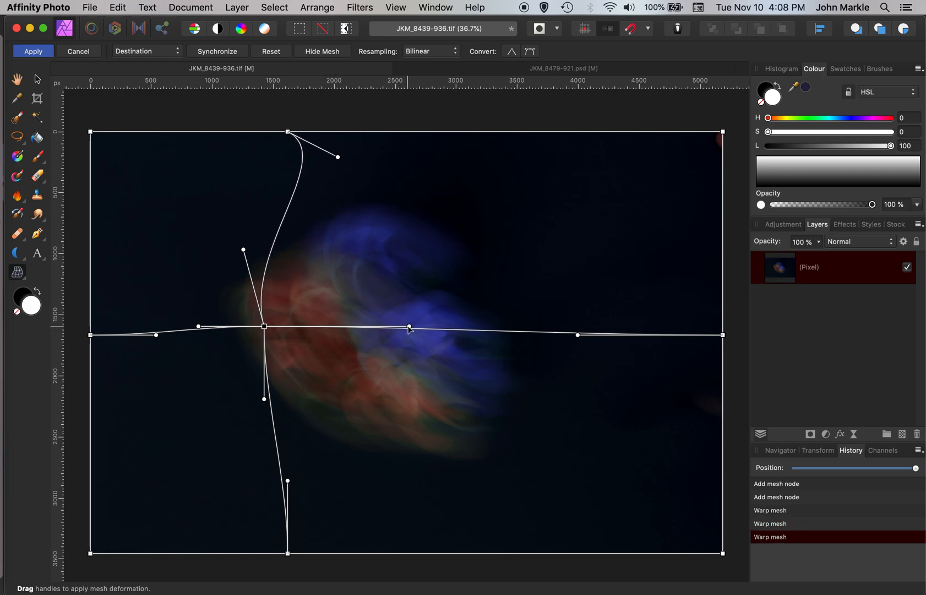
pyautogui.moveTo(409, 326); pyautogui.dragTo(420, 369)
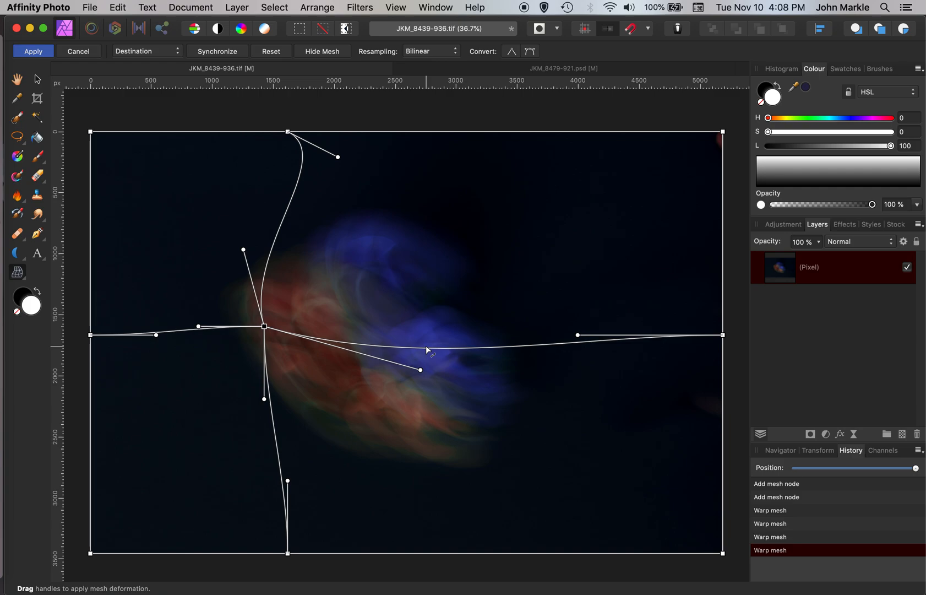
pyautogui.moveTo(264, 401); pyautogui.dragTo(194, 461)
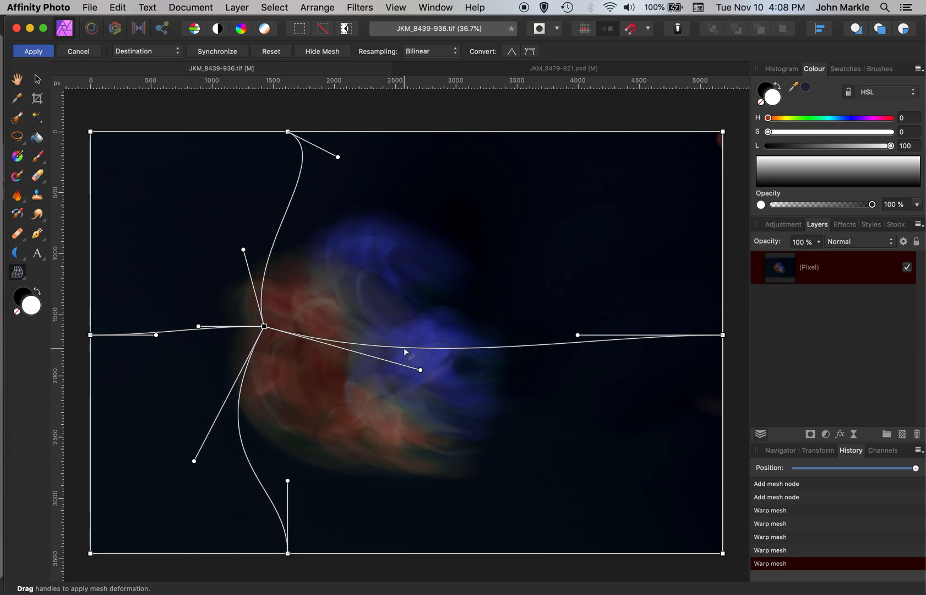
# Step: Add another node column and row, warp them further into a curved shape, and apply the mesh warp
pyautogui.doubleClick(403, 132)
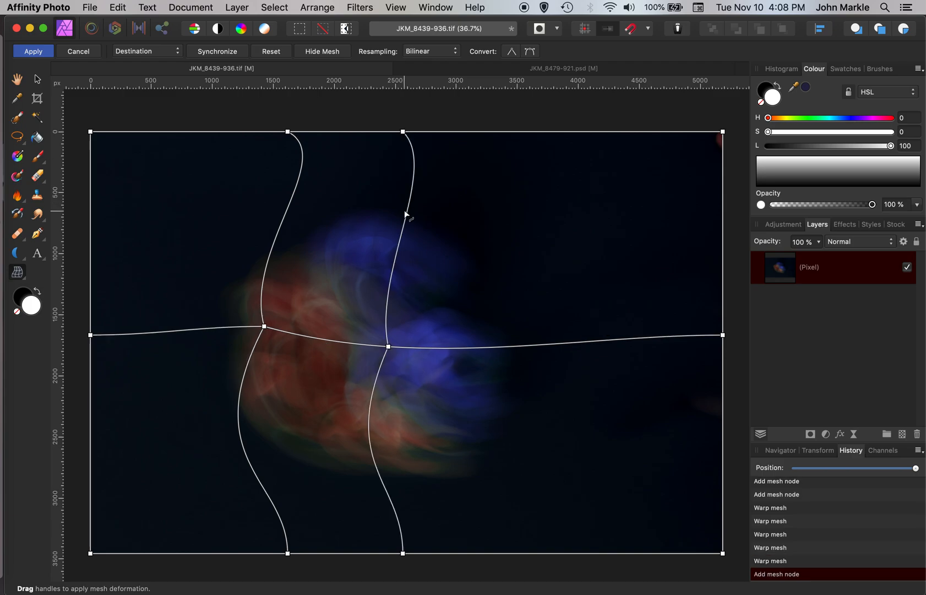
pyautogui.doubleClick(392, 271)
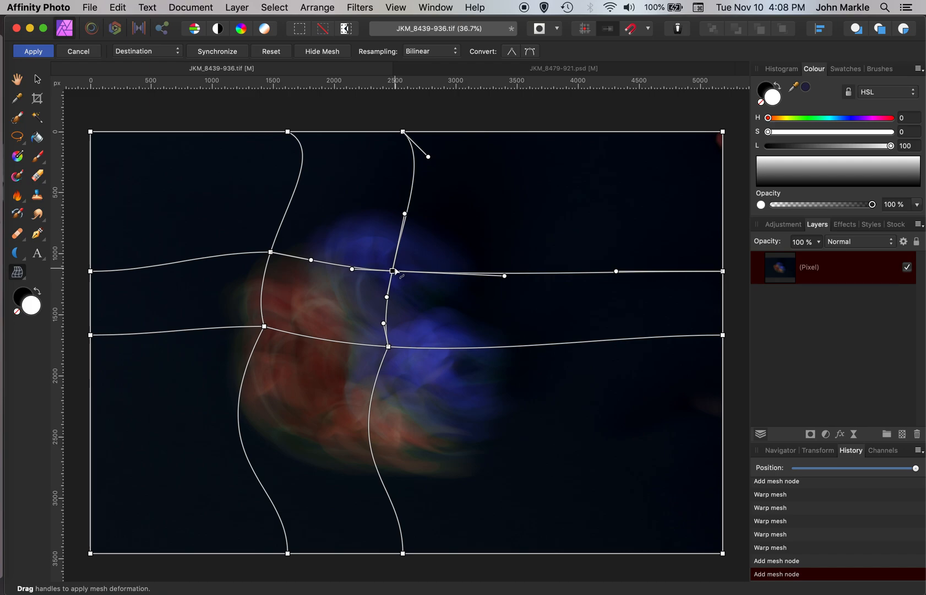
pyautogui.moveTo(393, 271); pyautogui.dragTo(402, 237)
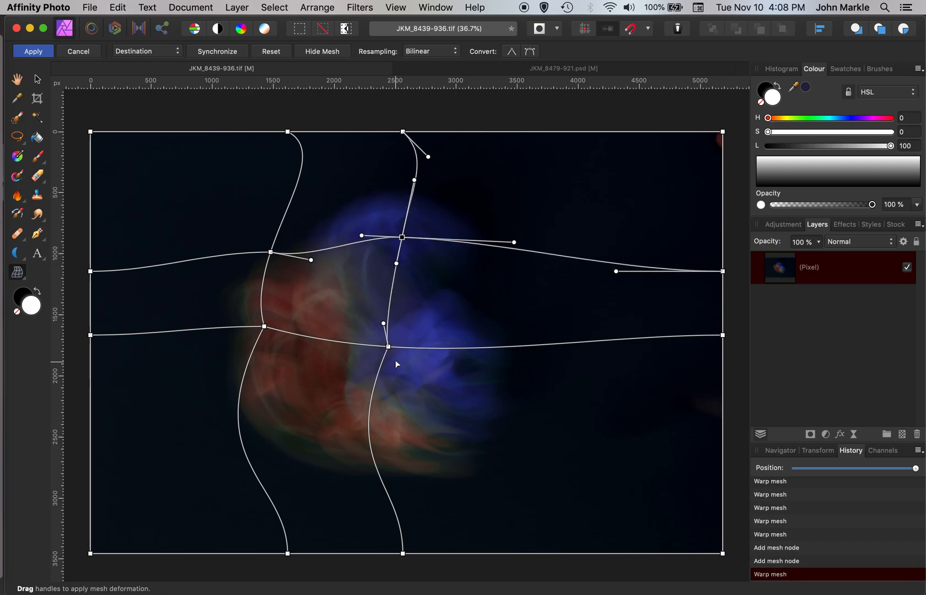
pyautogui.moveTo(389, 348); pyautogui.dragTo(393, 377)
pyautogui.moveTo(270, 251); pyautogui.dragTo(258, 242)
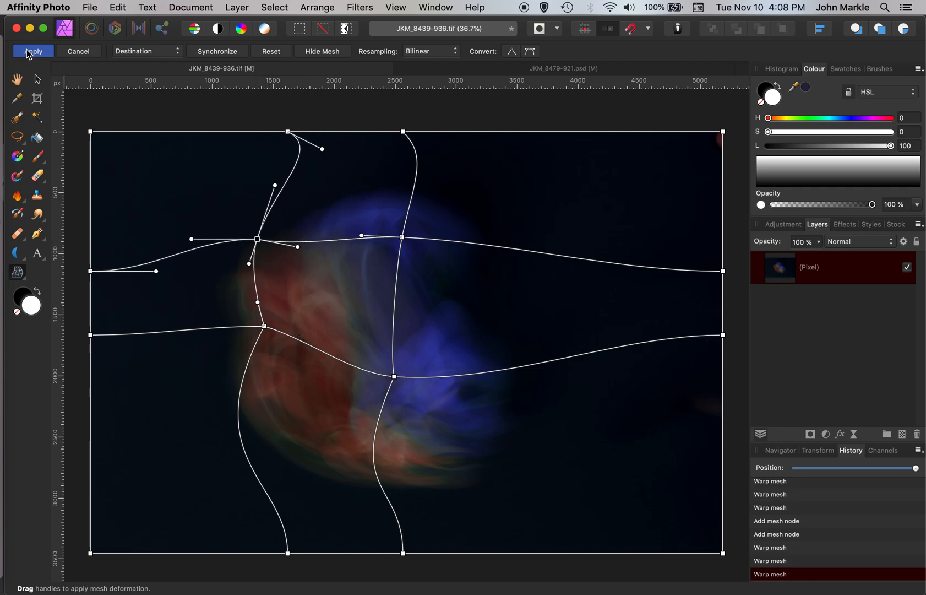
pyautogui.click(32, 51)
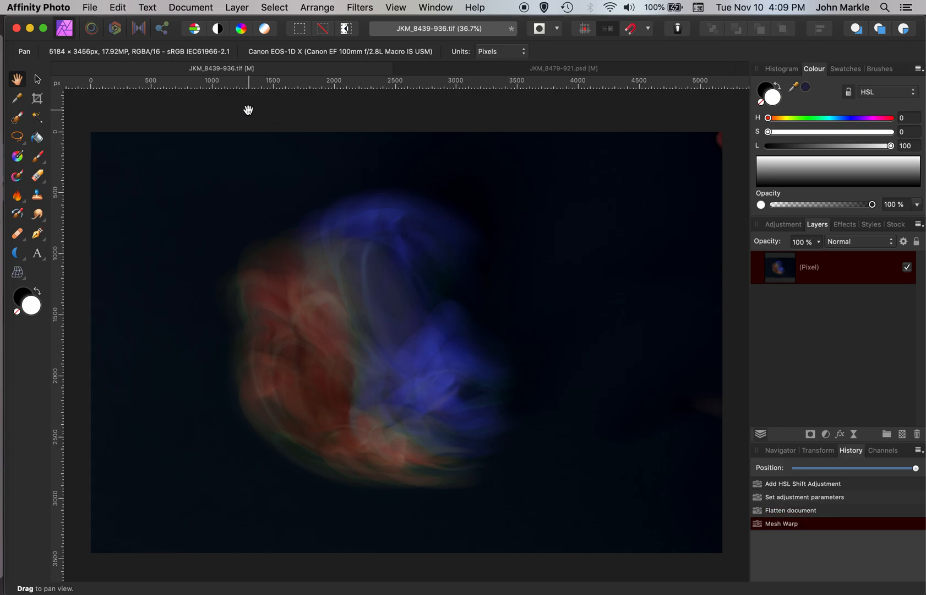
# Step: Paste the warped blur image into the zinnia document and set the new layer's blend mode to Lighten
pyautogui.click(502, 69)
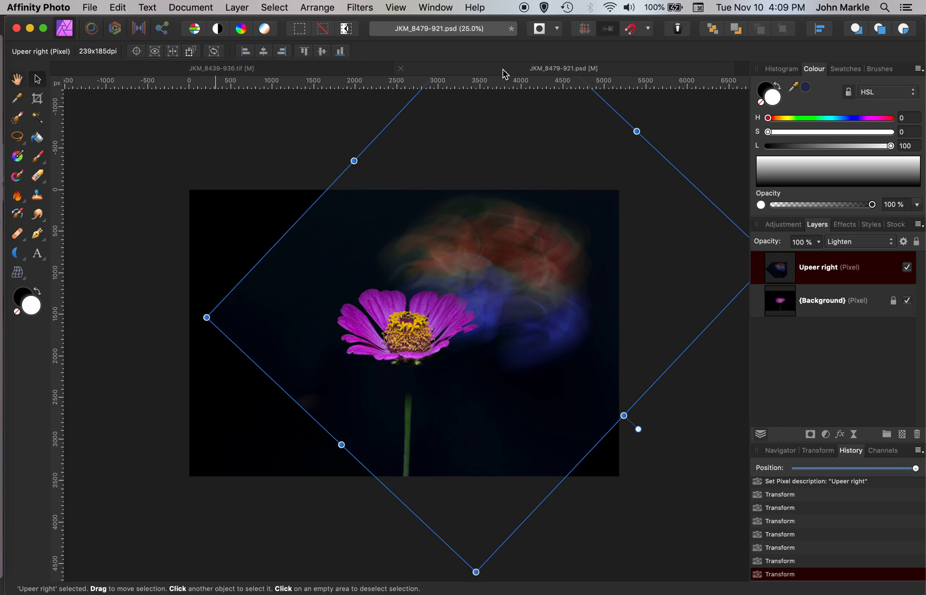
pyautogui.press('super+v')
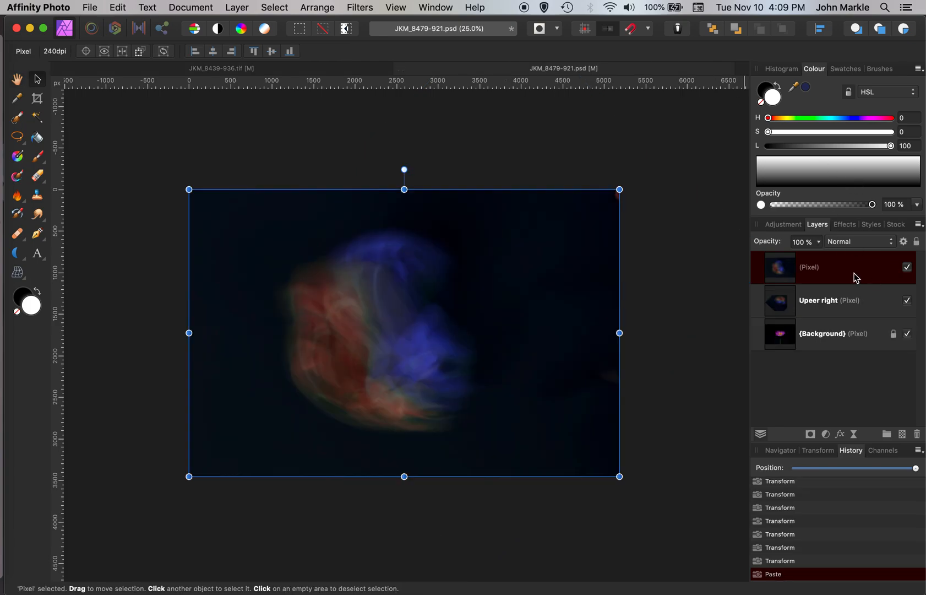
pyautogui.click(893, 244)
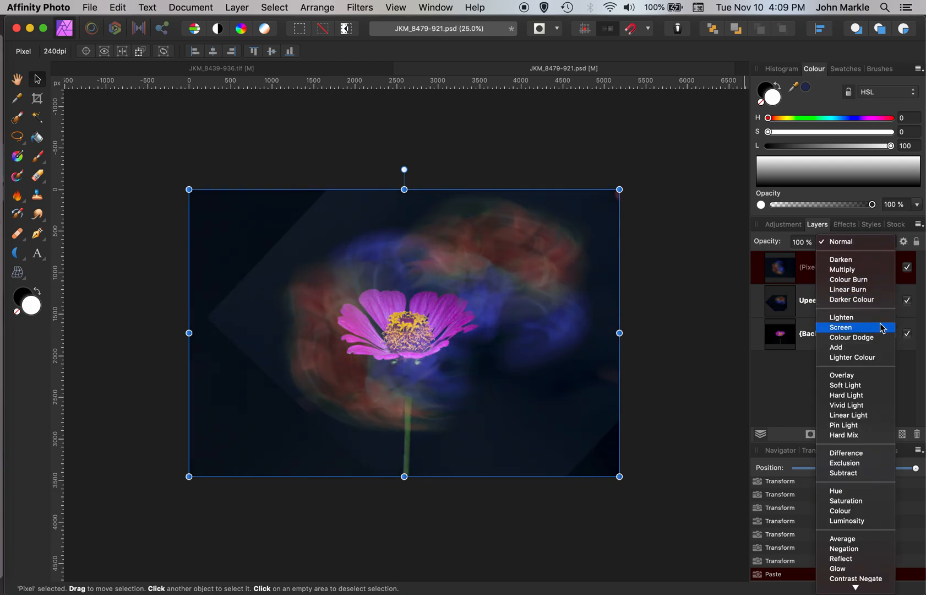
pyautogui.click(881, 318)
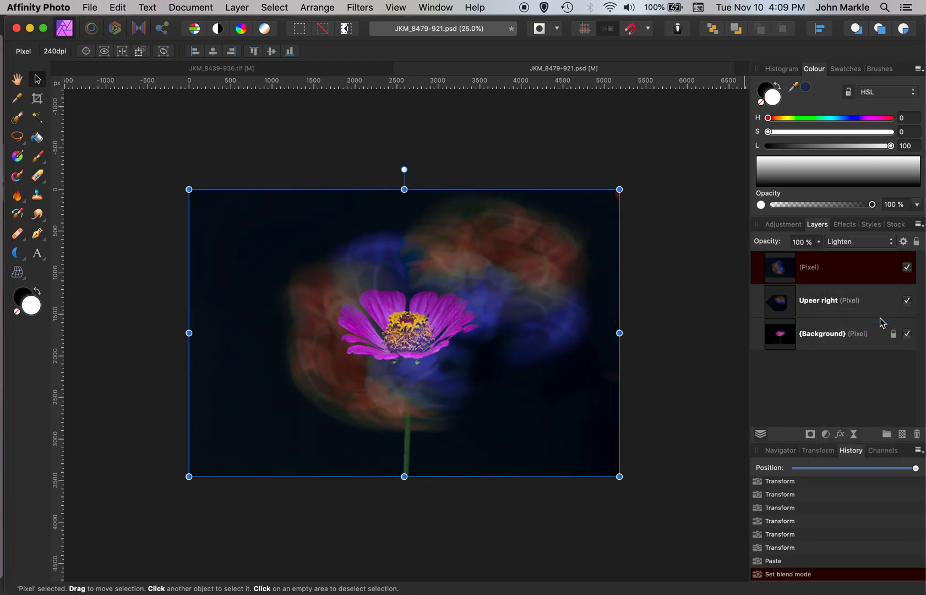
# Step: Rename the pasted layer Left
pyautogui.doubleClick(809, 269)
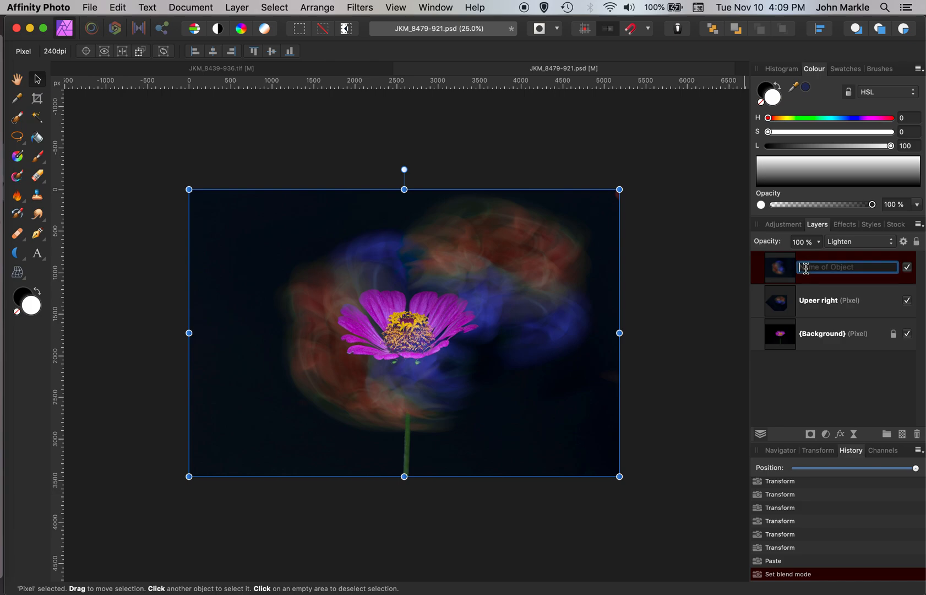
pyautogui.write('Left')
pyautogui.press('Return')
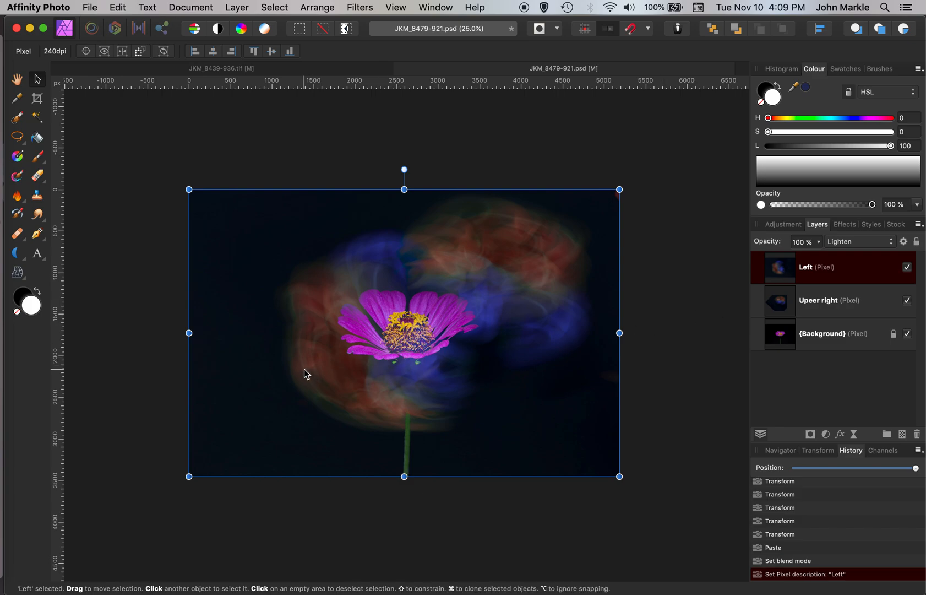
# Step: Move, rotate and resize the Left layer so the blur wraps around the flower's left side
pyautogui.moveTo(312, 366); pyautogui.dragTo(238, 366)
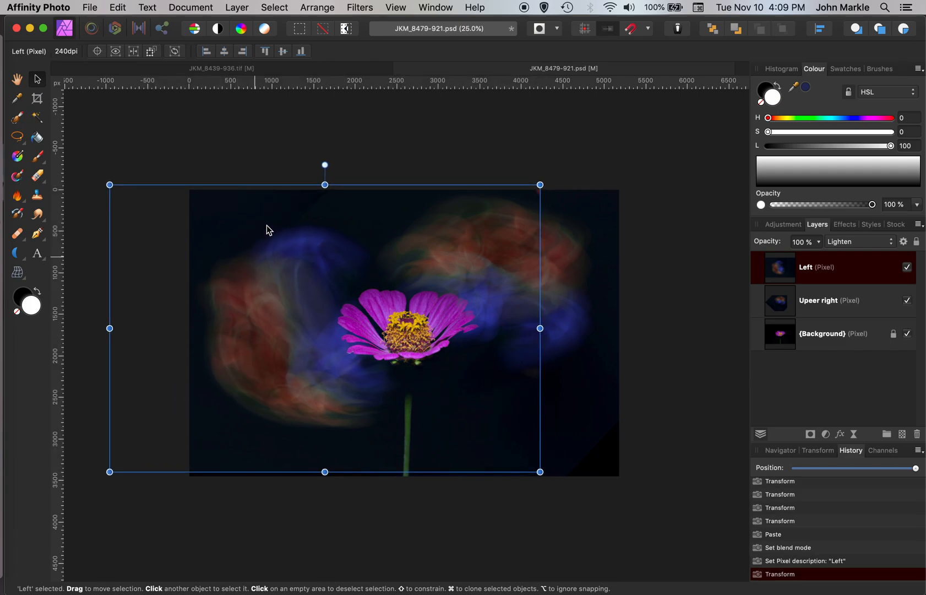
pyautogui.click(326, 160)
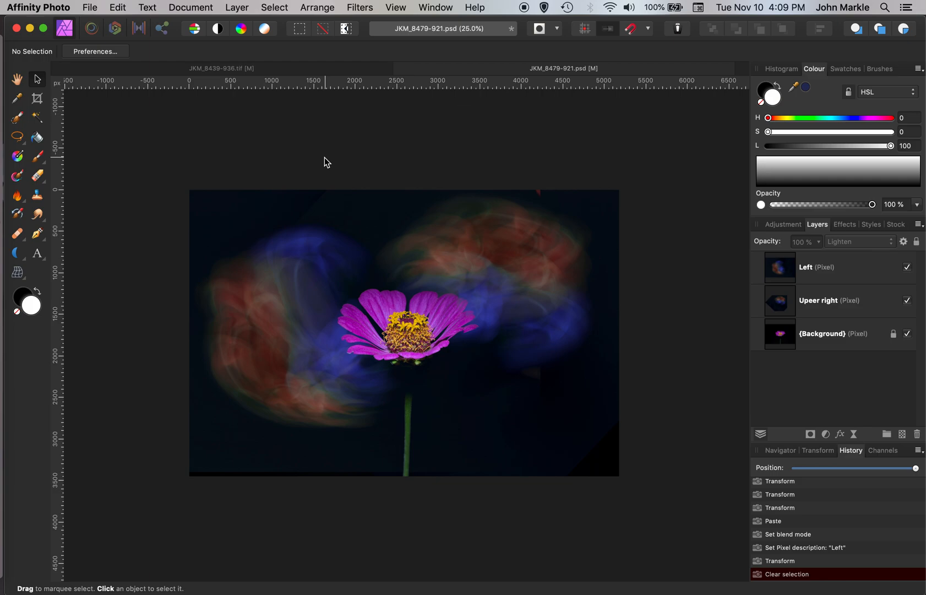
pyautogui.click(760, 267)
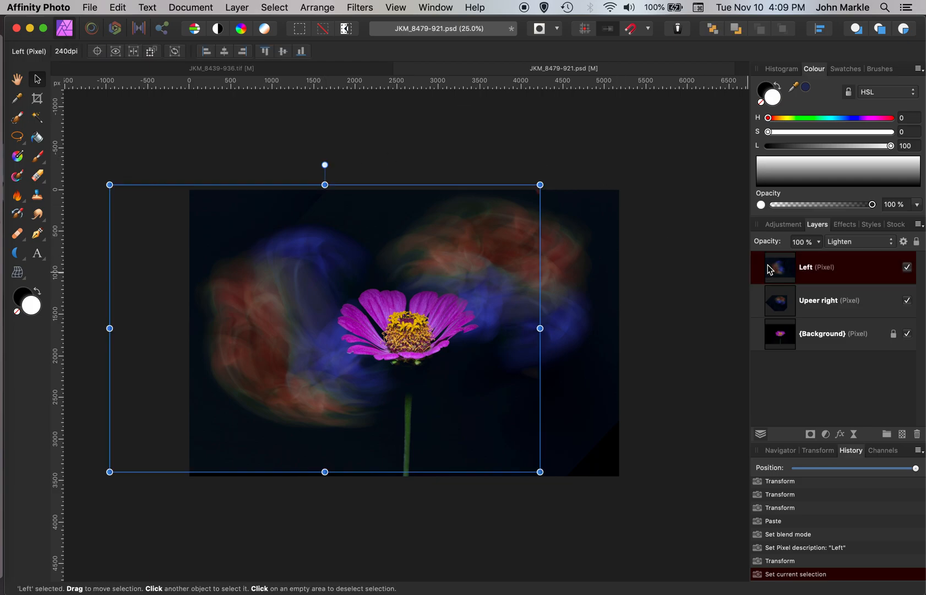
pyautogui.moveTo(327, 165); pyautogui.dragTo(385, 176)
pyautogui.moveTo(294, 324); pyautogui.dragTo(278, 310)
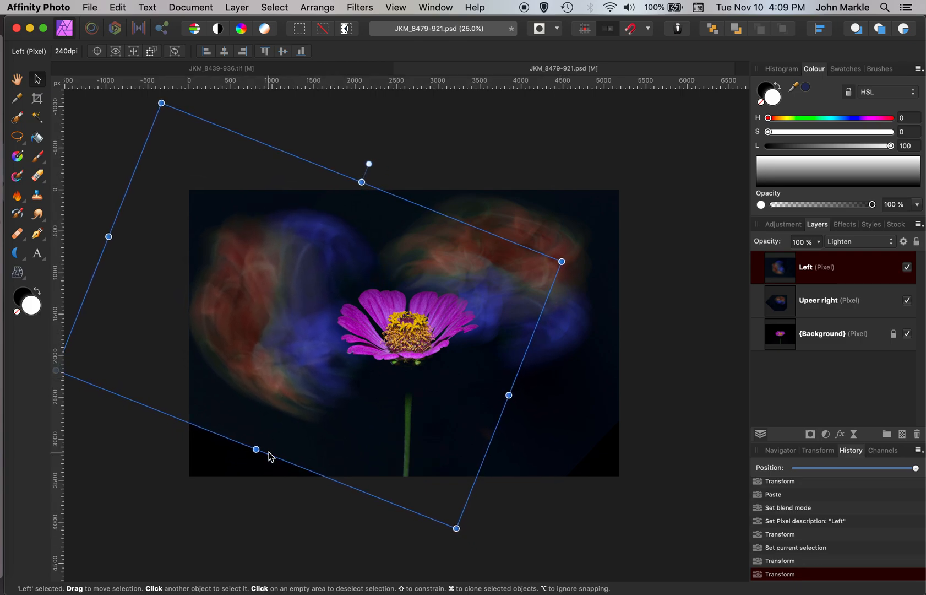
pyautogui.moveTo(255, 449); pyautogui.dragTo(257, 471)
pyautogui.moveTo(265, 361); pyautogui.dragTo(268, 374)
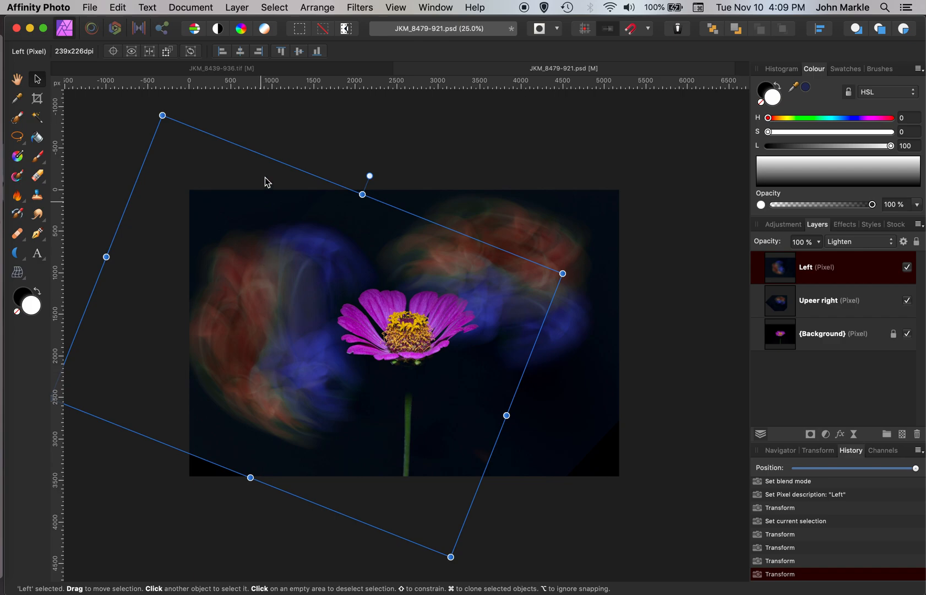
# Step: Switch to the blur image and flip its canvas horizontally
pyautogui.click(279, 71)
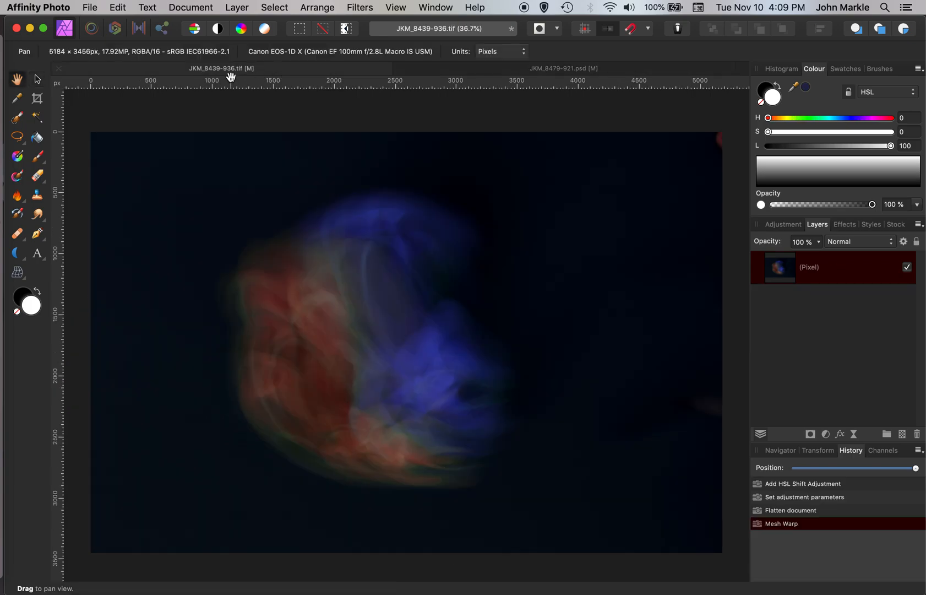
pyautogui.click(192, 8)
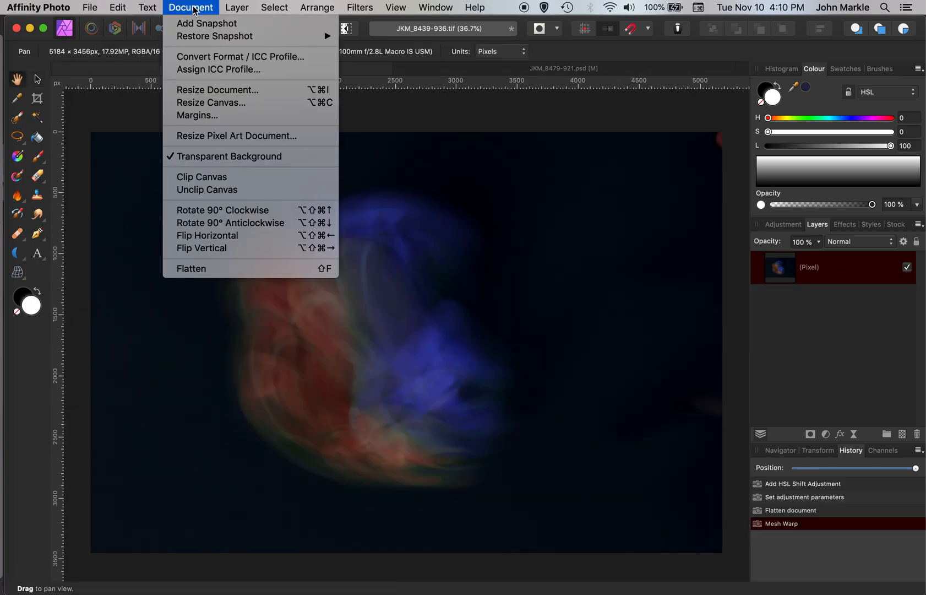
pyautogui.click(200, 240)
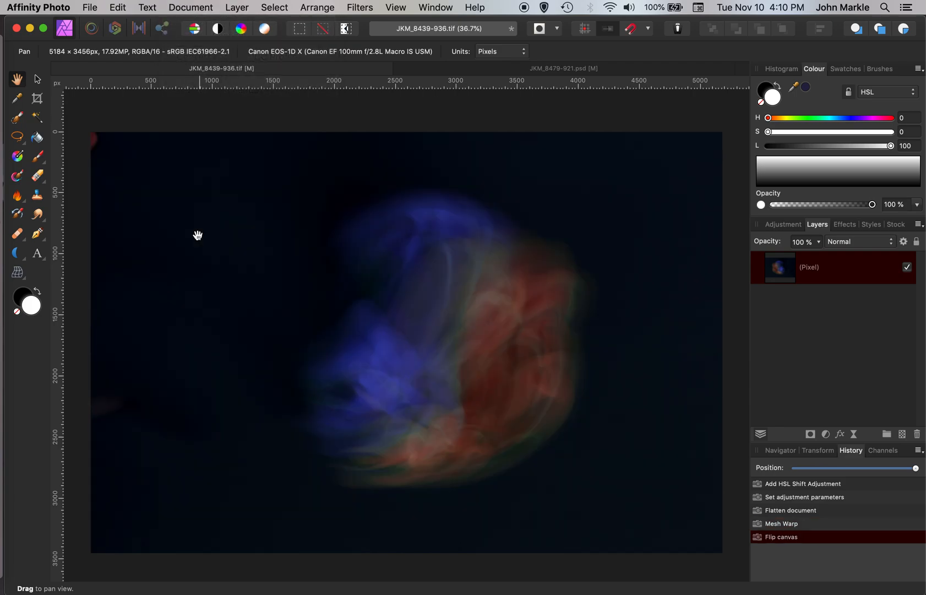
# Step: Paste the flipped blur into the zinnia document and set its blend mode to Lighten
pyautogui.click(462, 69)
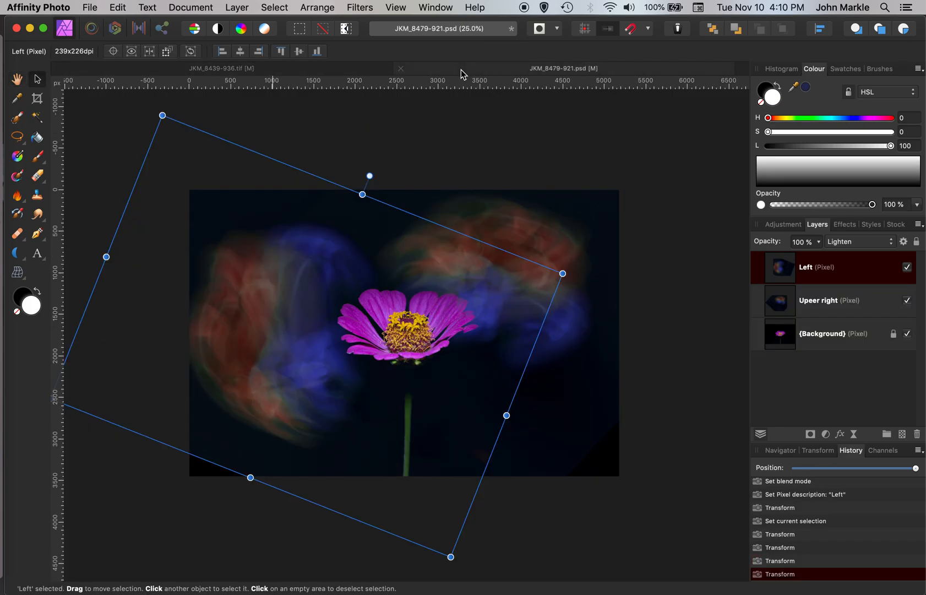
pyautogui.press('super+v')
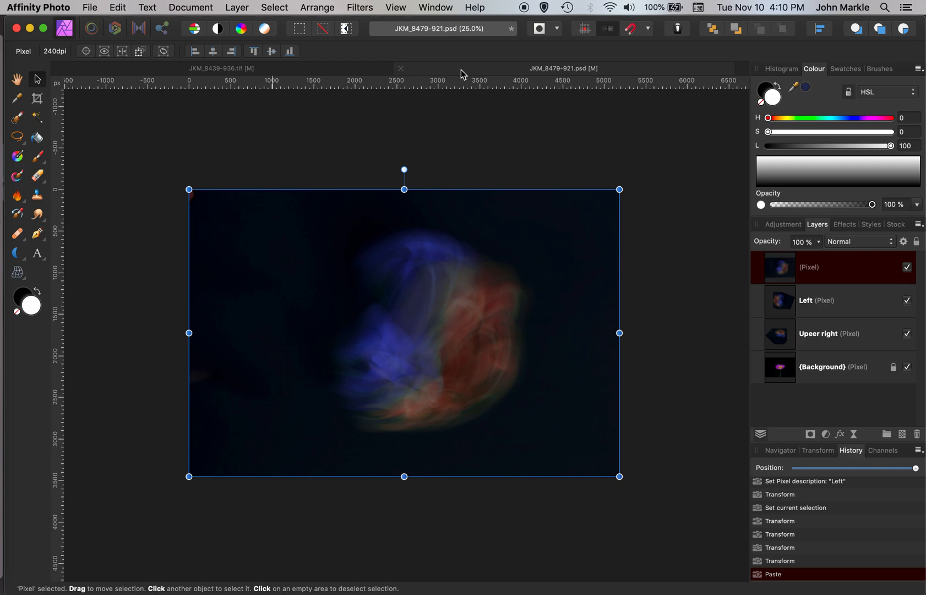
pyautogui.click(890, 242)
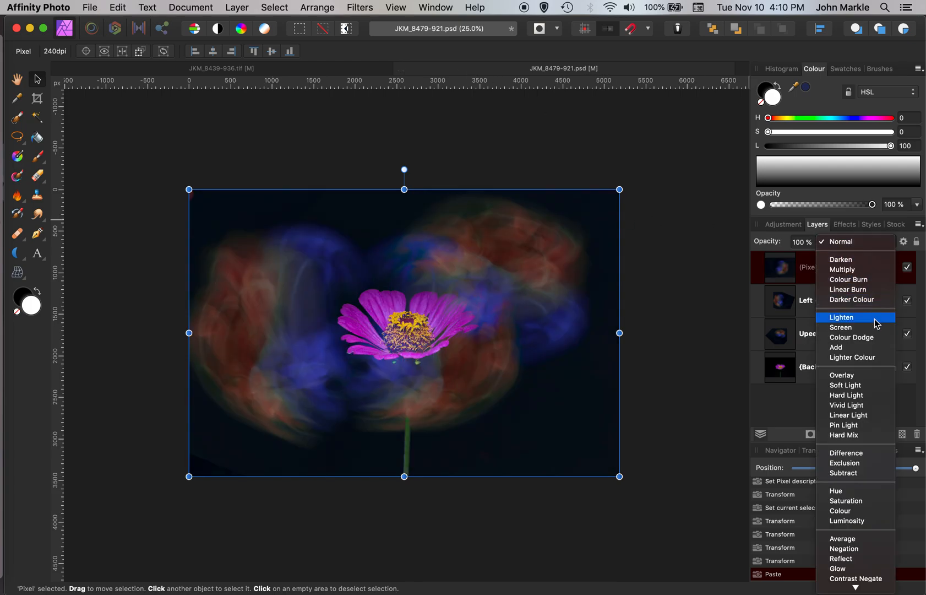
pyautogui.click(875, 318)
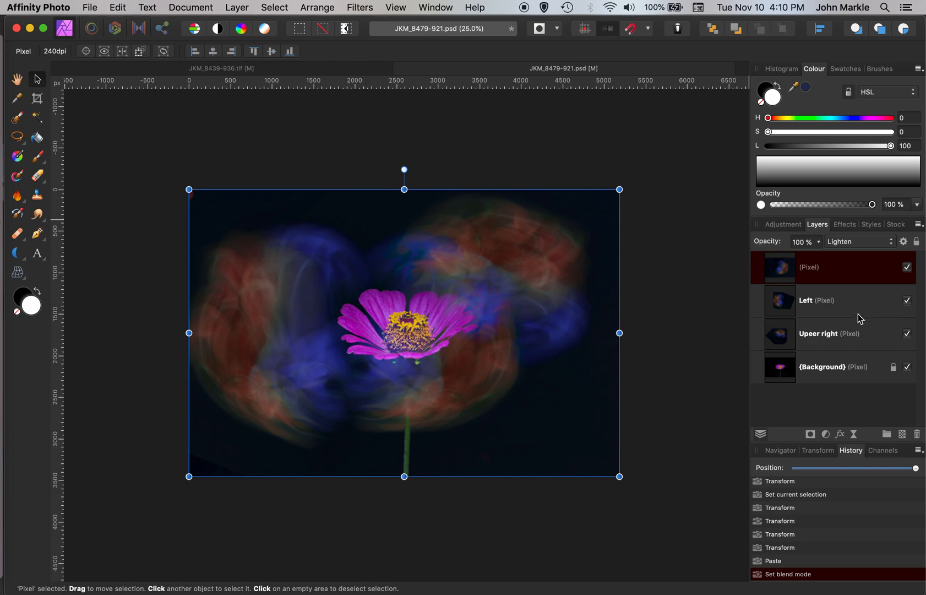
# Step: Rename the new layer Right and move it down and to the right of the flower
pyautogui.doubleClick(809, 269)
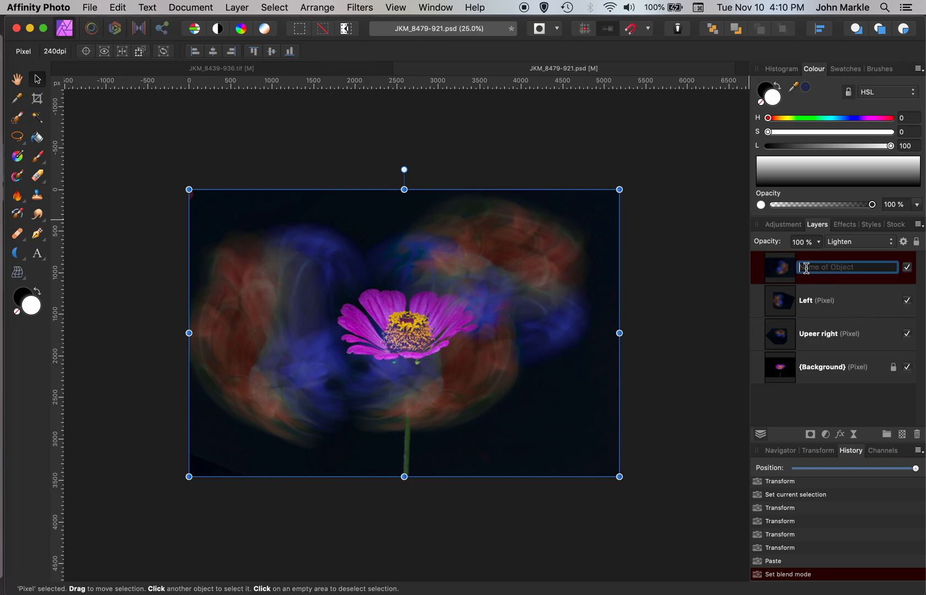
pyautogui.write('R')
pyautogui.press('Return')
pyautogui.moveTo(456, 376); pyautogui.dragTo(512, 418)
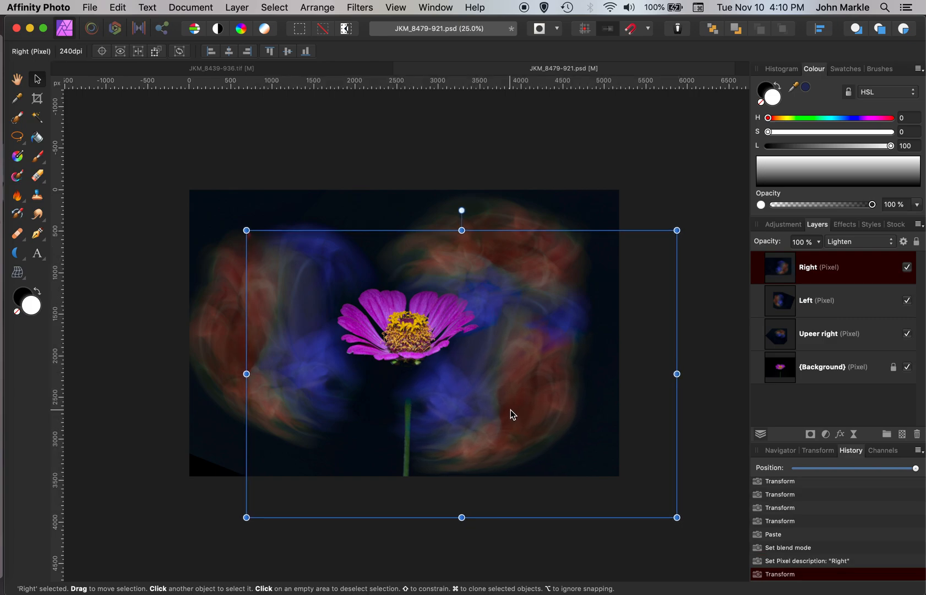
# Step: Select the Background layer and unlock it
pyautogui.click(780, 369)
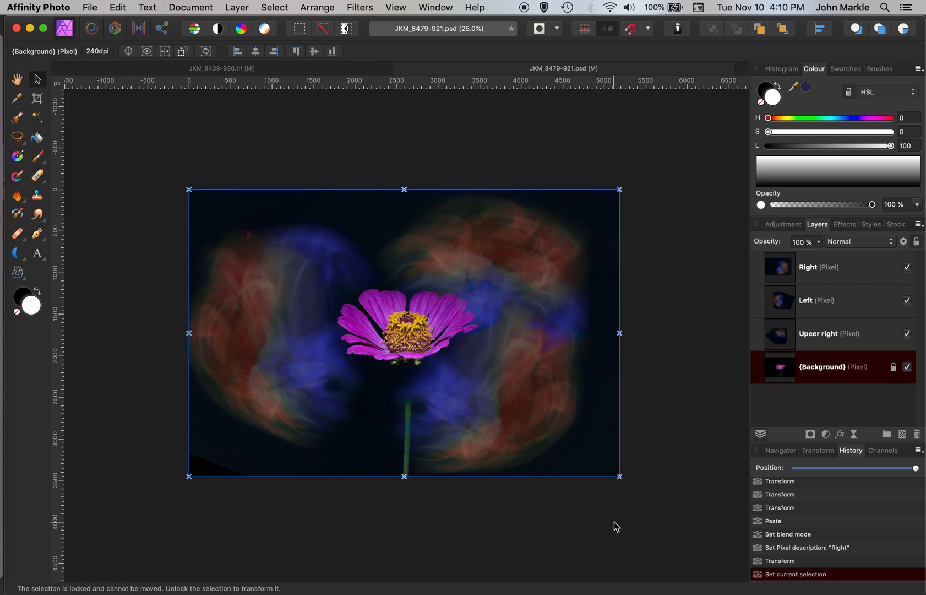
pyautogui.click(892, 368)
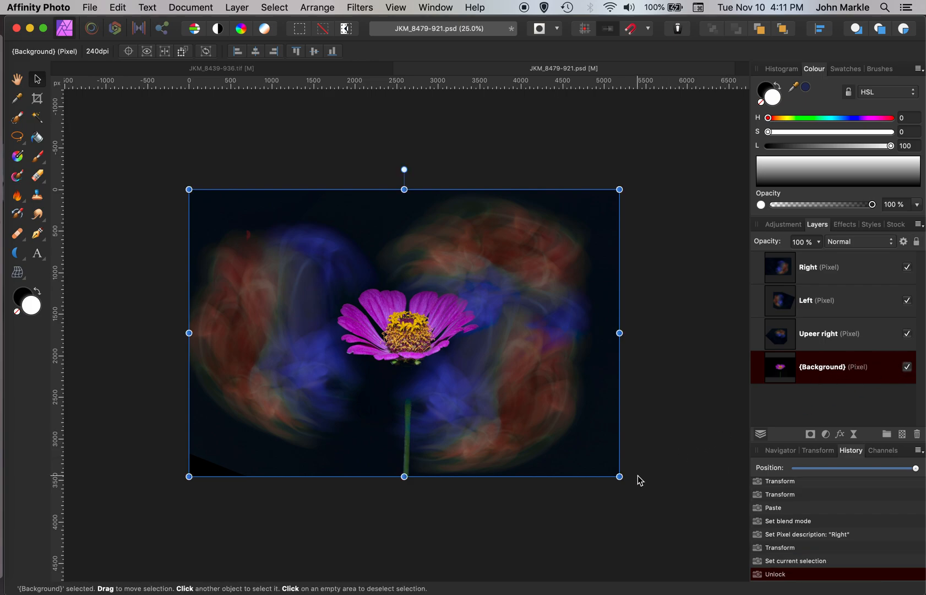
pyautogui.click(540, 461)
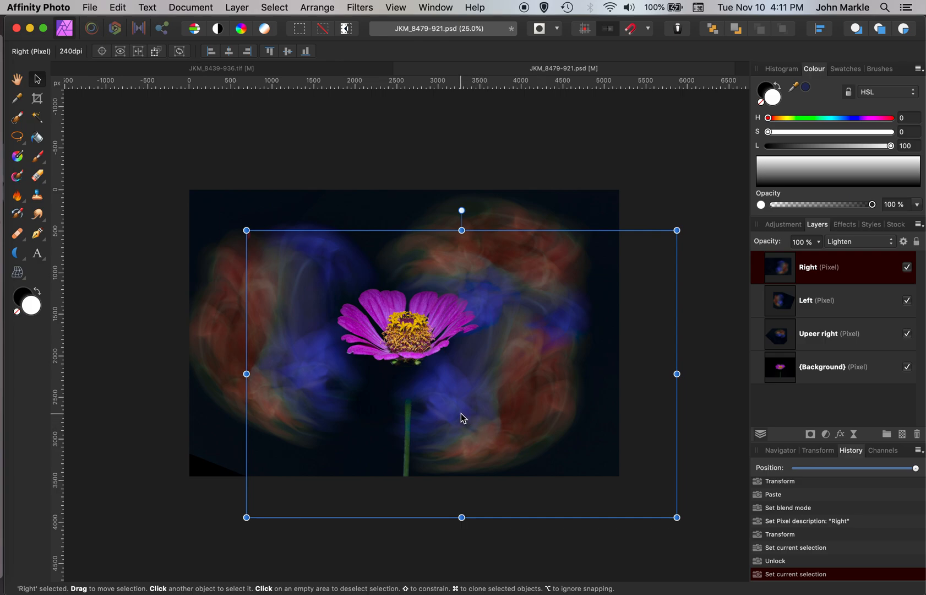
pyautogui.press('super+z')
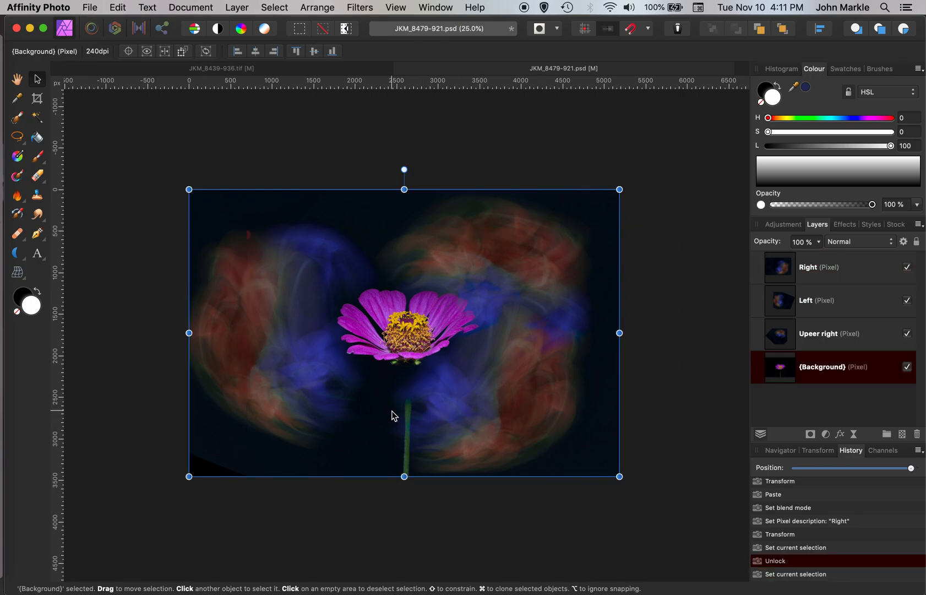
# Step: Move and rotate the Background layer so the zinnia tilts within the composition
pyautogui.moveTo(392, 414); pyautogui.dragTo(407, 424)
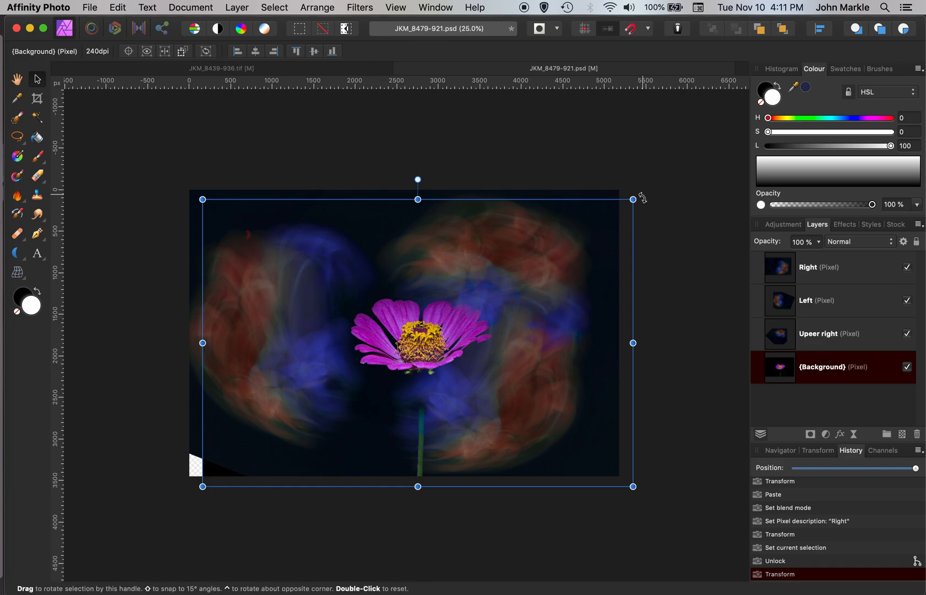
pyautogui.moveTo(642, 200); pyautogui.dragTo(588, 167)
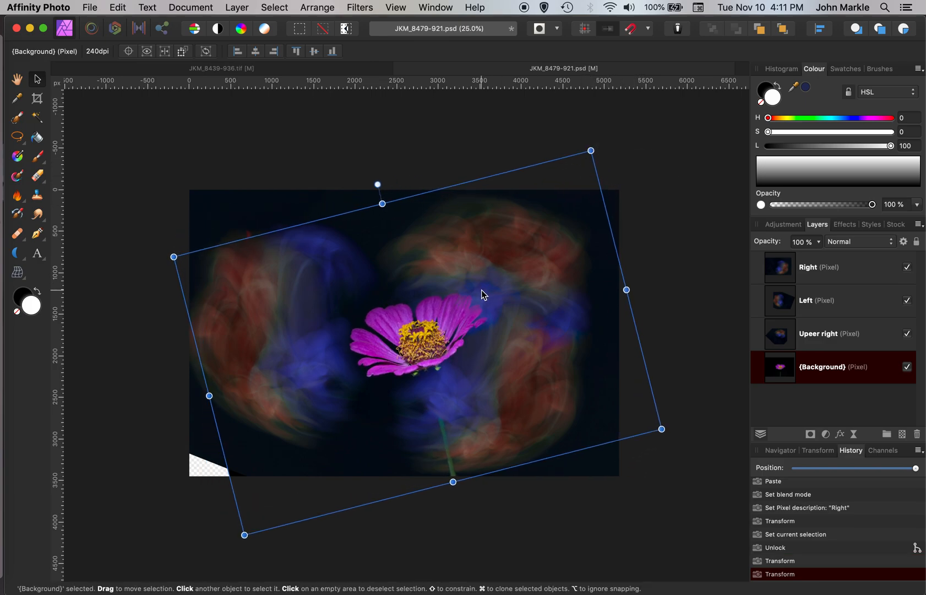
pyautogui.moveTo(424, 340); pyautogui.dragTo(400, 334)
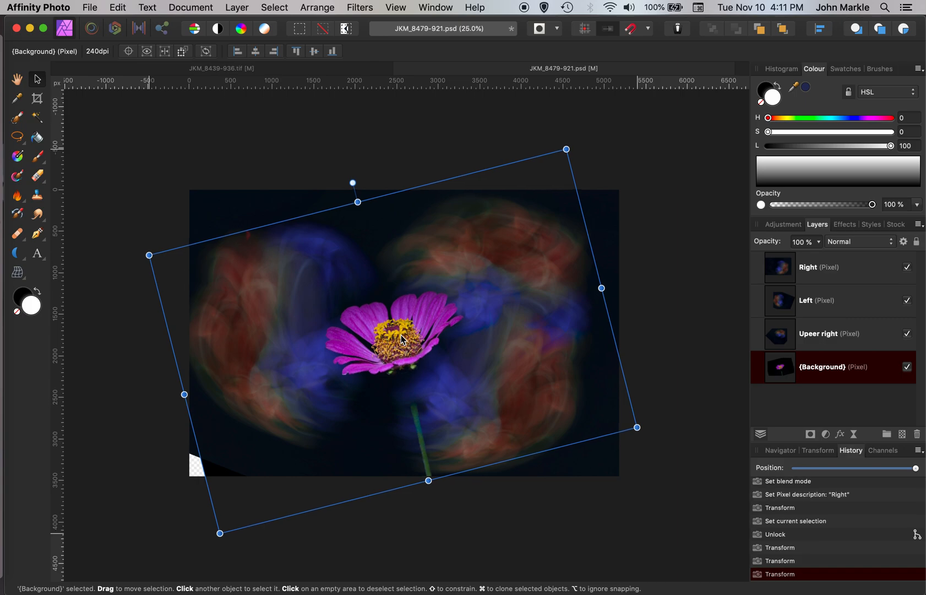
# Step: Enlarge the Left layer slightly to cover the lower left corner
pyautogui.click(784, 300)
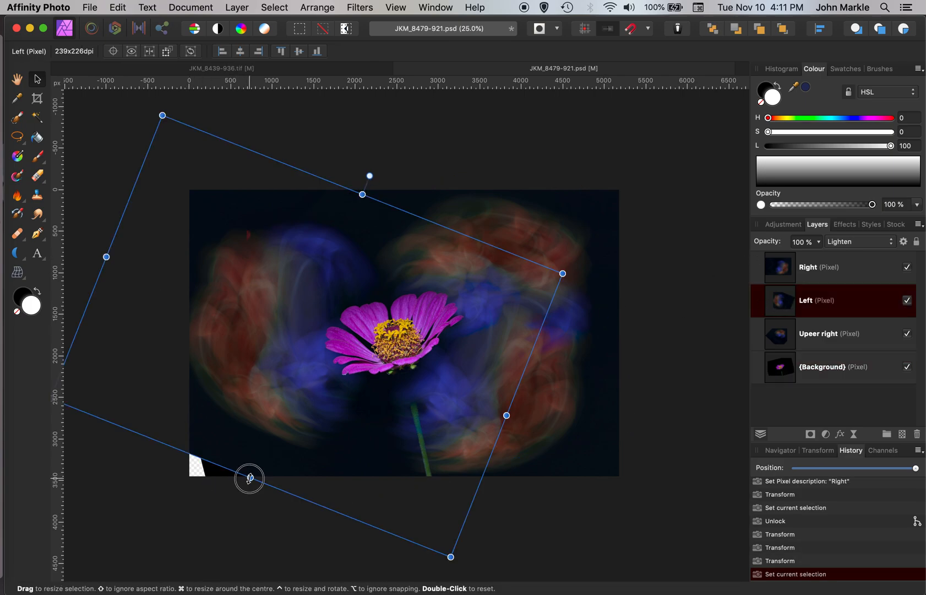
pyautogui.moveTo(249, 478); pyautogui.dragTo(237, 499)
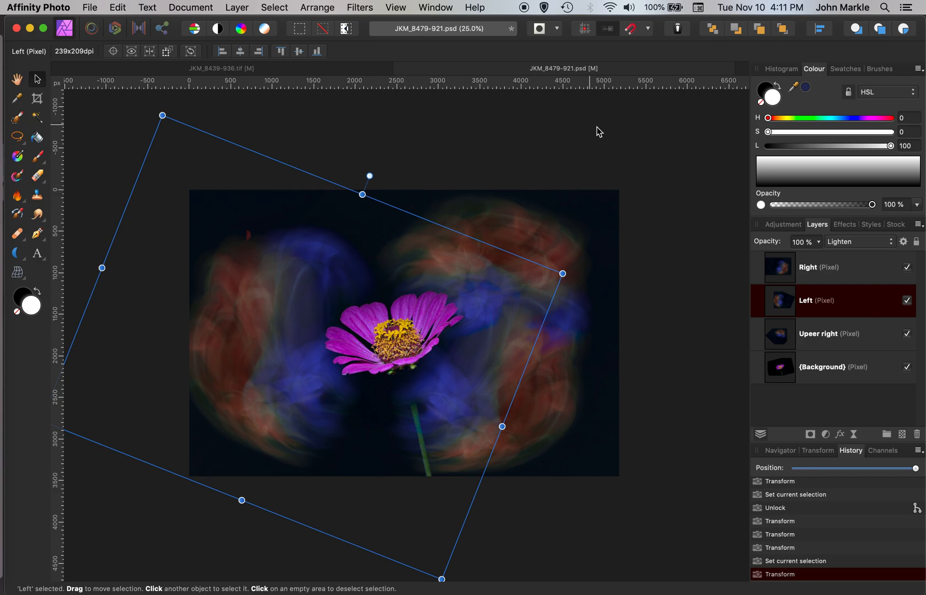
# Step: Add an HSL adjustment above the Background, select the magenta range and shift its hue to 37°
pyautogui.click(778, 369)
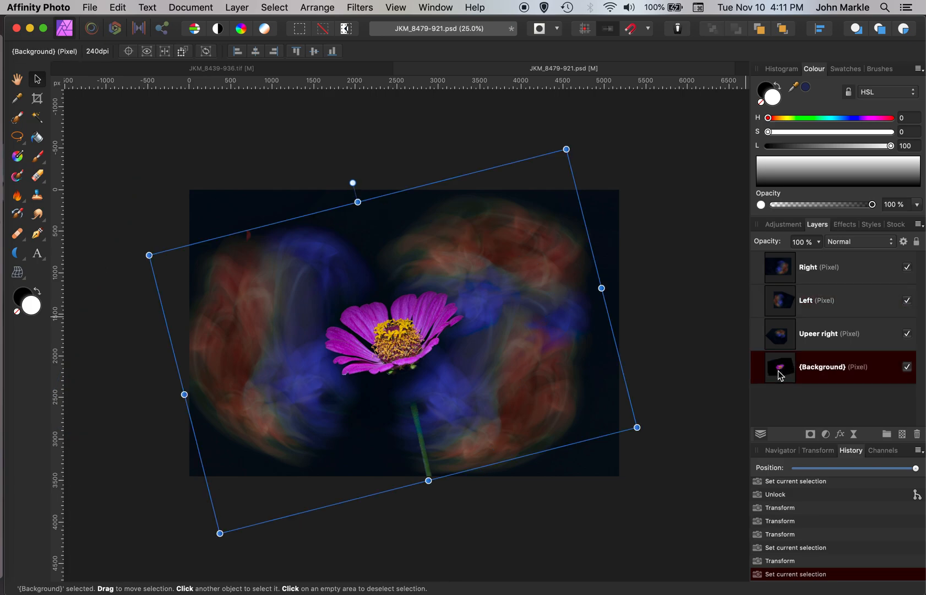
pyautogui.press('b')
pyautogui.press('x')
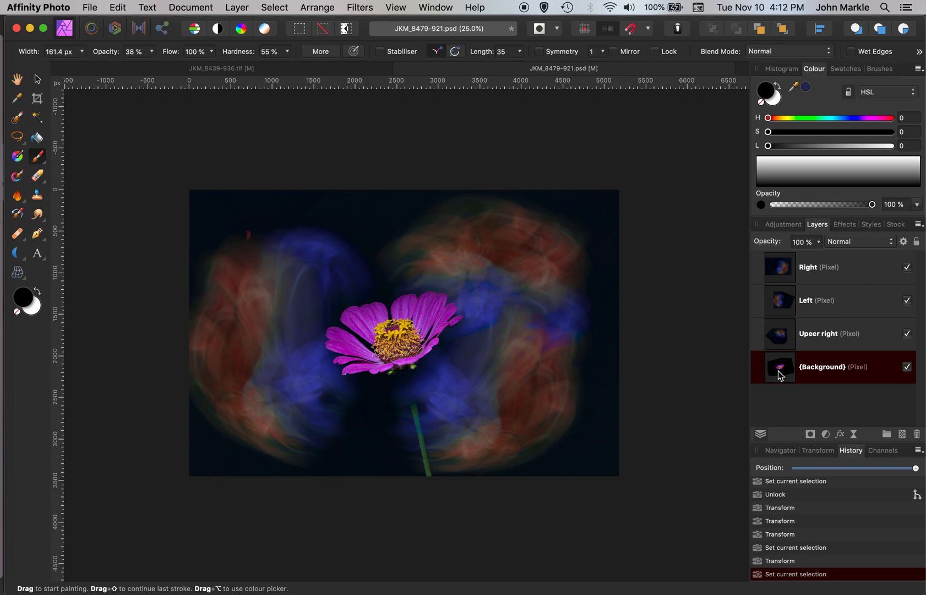
pyautogui.click(825, 434)
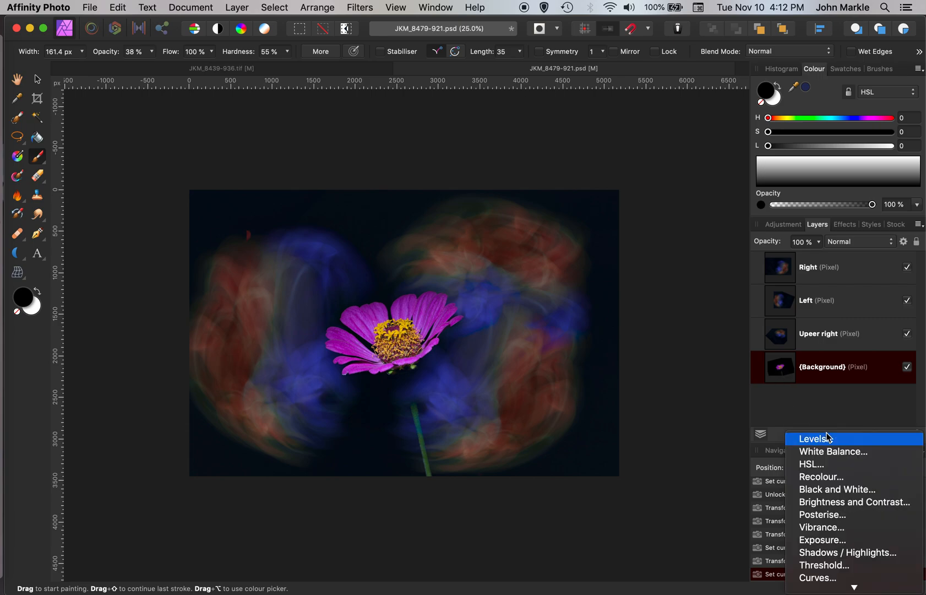
pyautogui.click(816, 466)
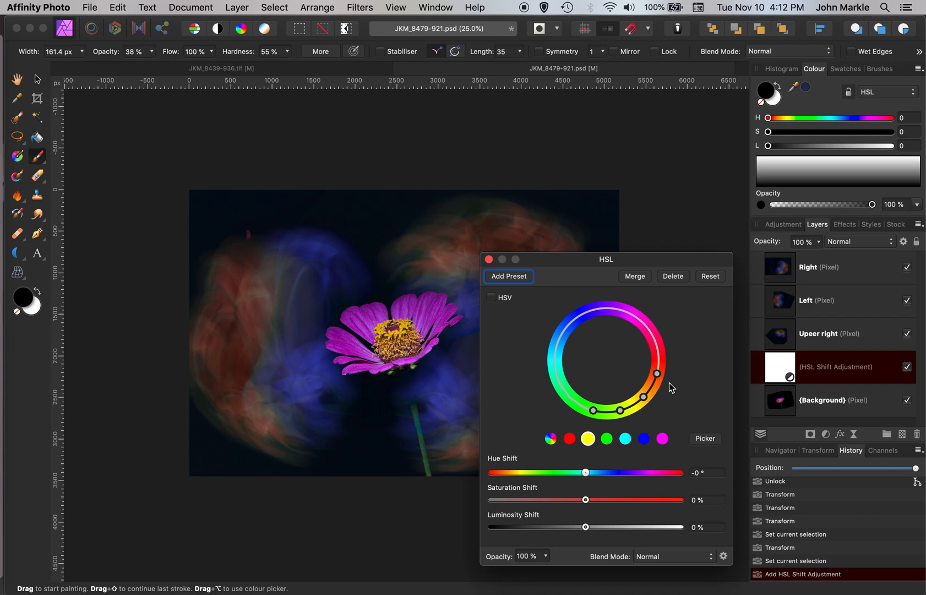
pyautogui.click(662, 438)
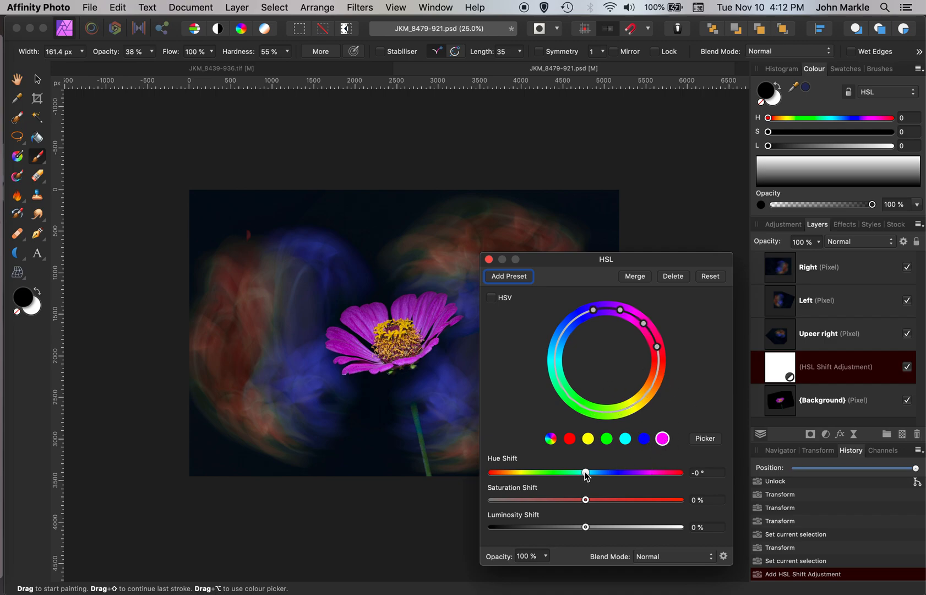
pyautogui.moveTo(587, 475); pyautogui.dragTo(605, 472)
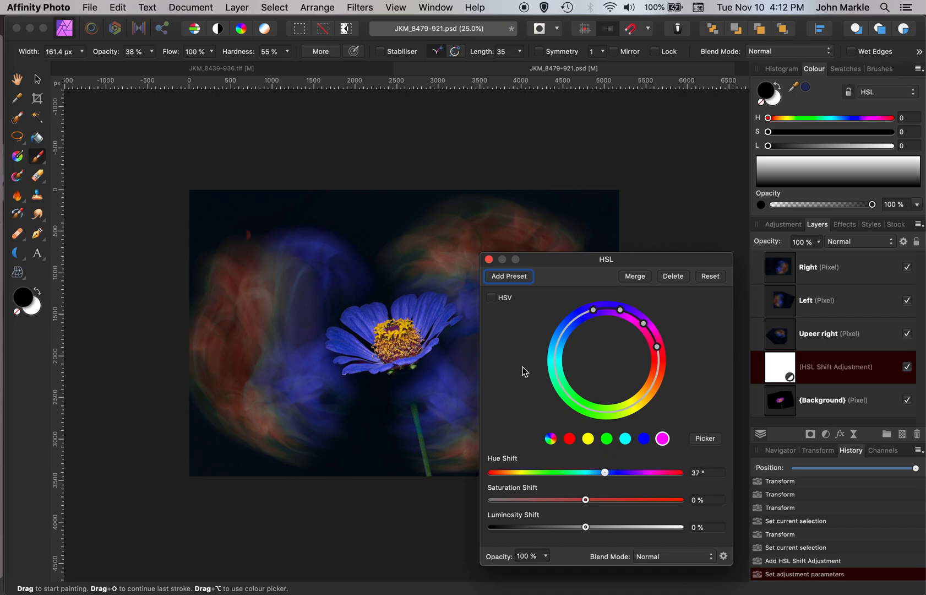
# Step: Close the HSL dialog, select all layers from Right down to Background and merge them into a new visible layer
pyautogui.click(489, 259)
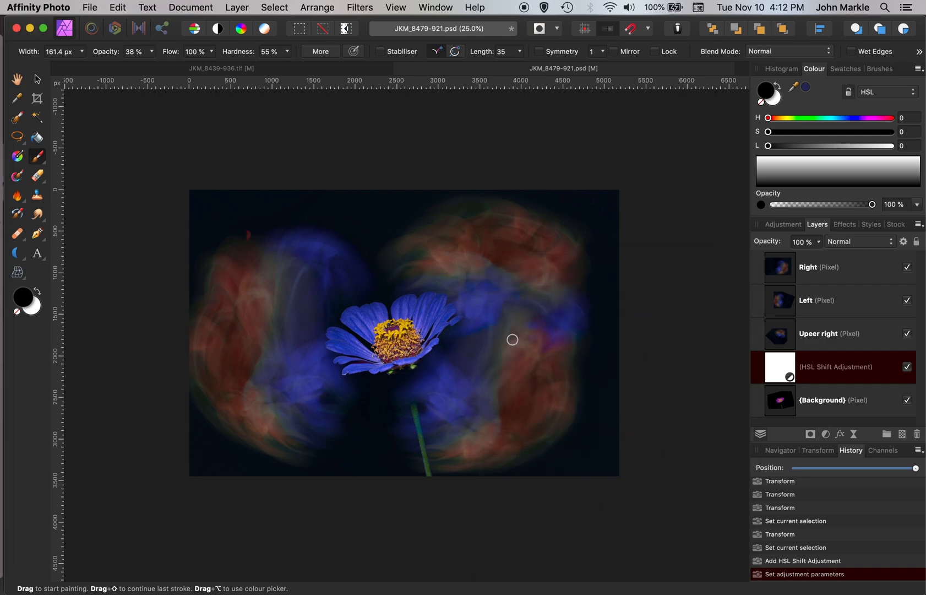
pyautogui.press('super+0')
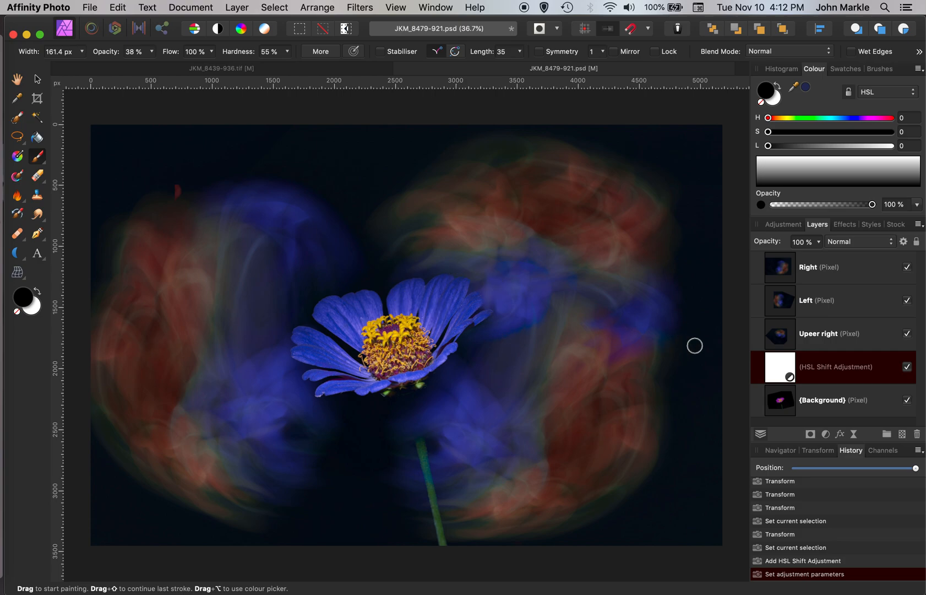
pyautogui.click(864, 263)
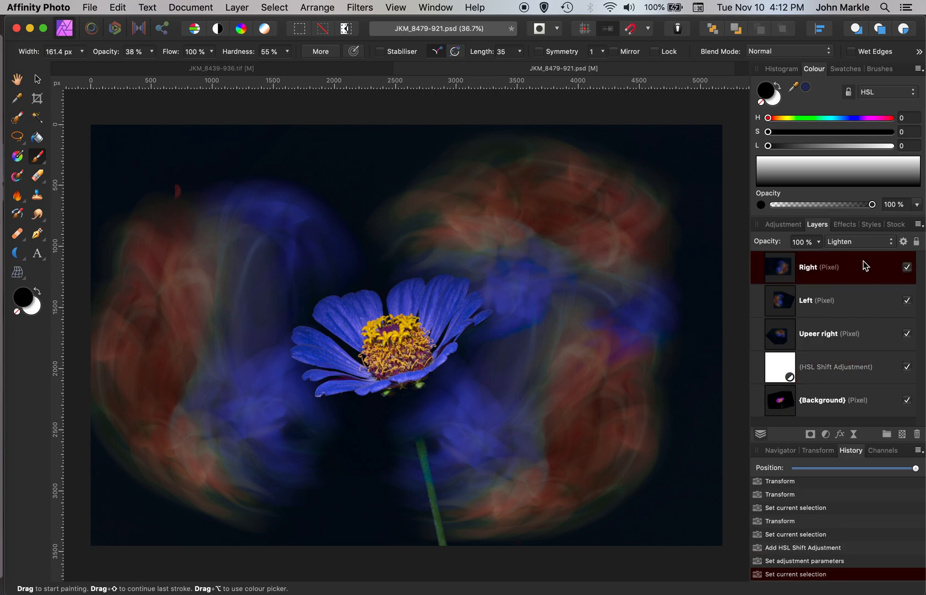
pyautogui.keyDown('shift'); pyautogui.click(856, 403); pyautogui.keyUp('shift')
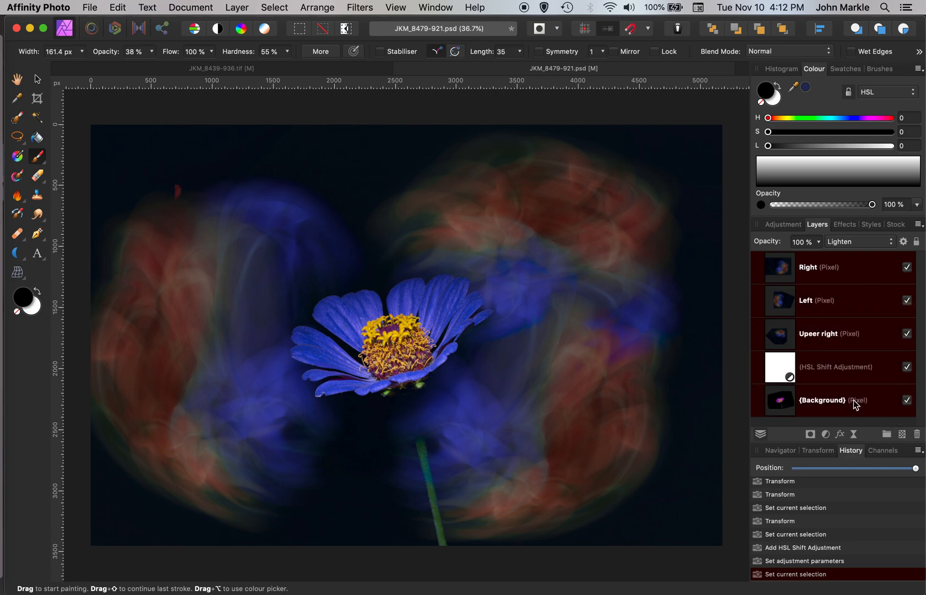
pyautogui.rightClick(854, 399)
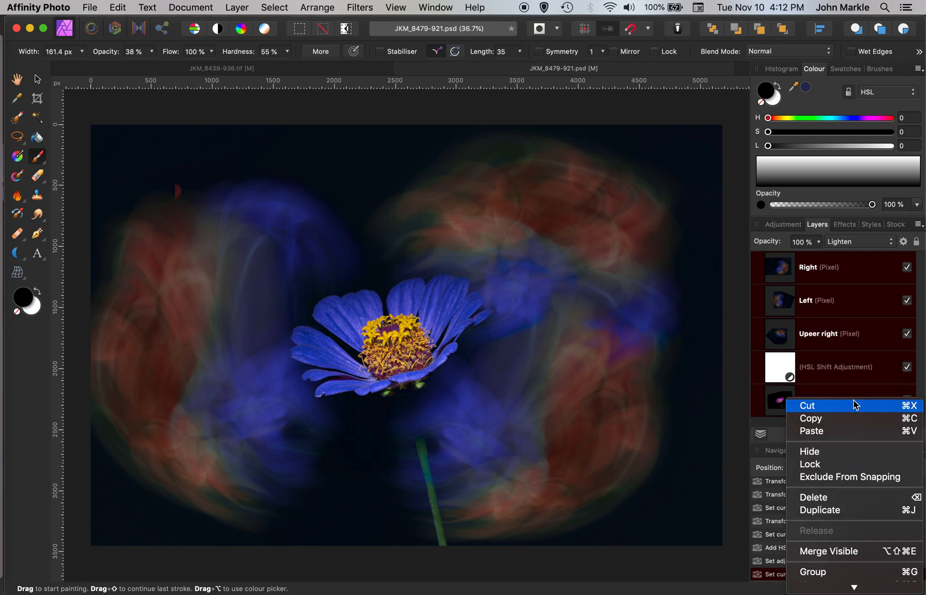
pyautogui.click(832, 549)
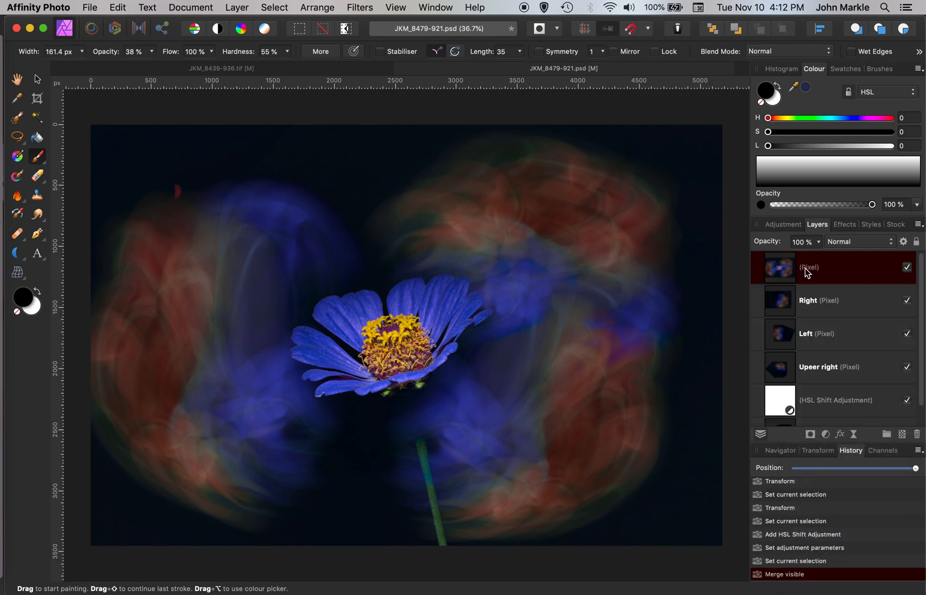
# Step: Rename the new merged layer Merged
pyautogui.doubleClick(804, 268)
pyautogui.write('M')
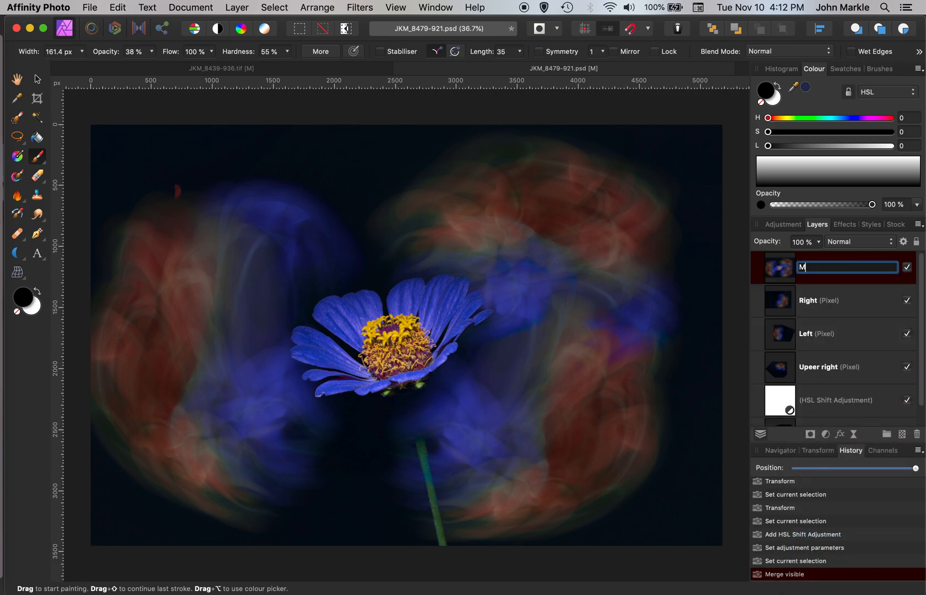
pyautogui.write('erged')
pyautogui.press('Return')
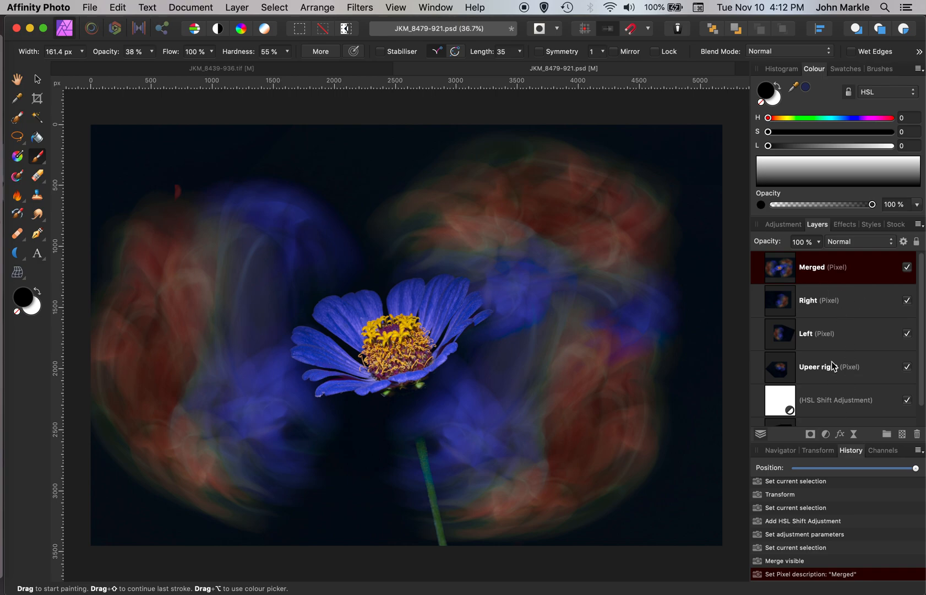
# Step: Hide all the original layers from Right down to Background, then select the Merged layer
pyautogui.click(863, 301)
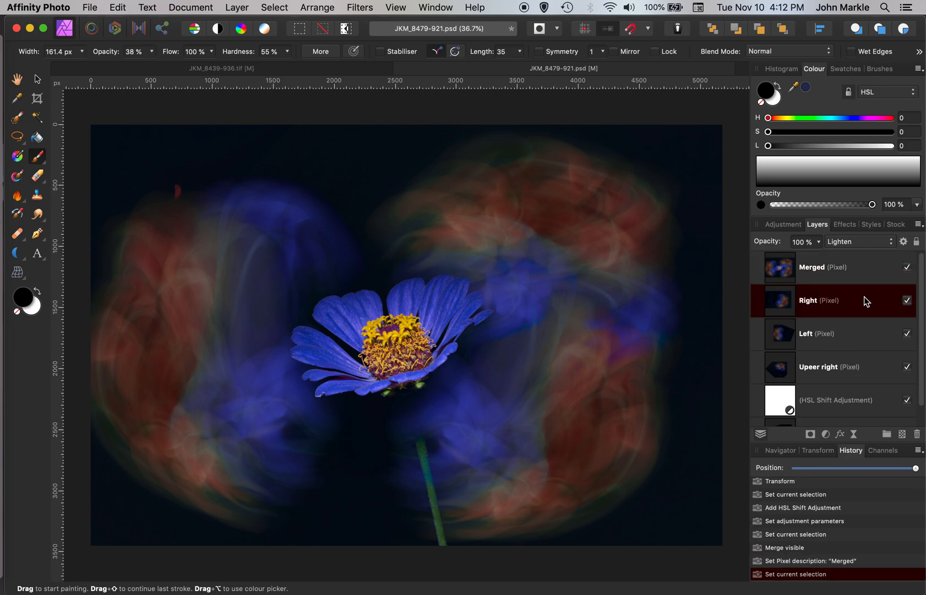
pyautogui.scroll(-2, 862, 330)
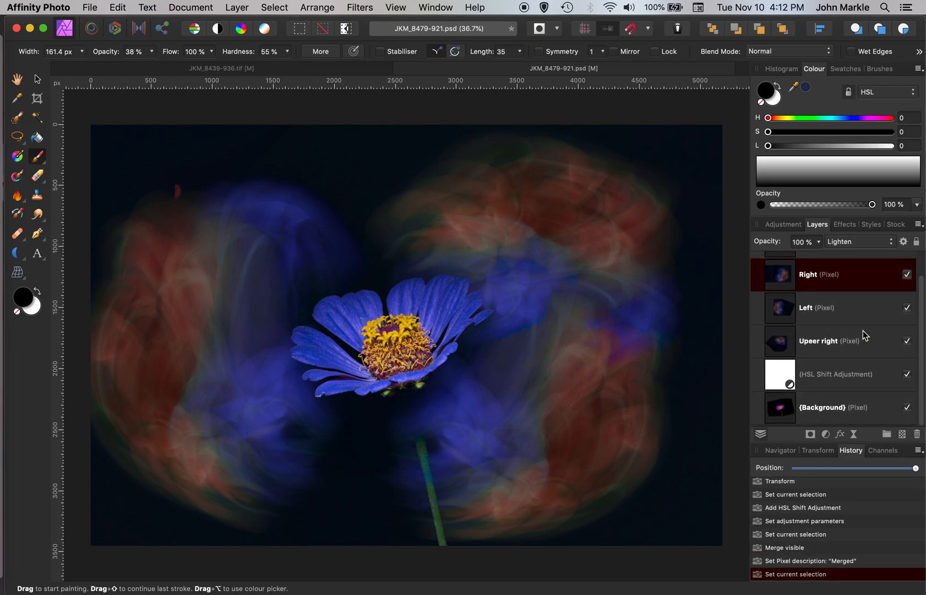
pyautogui.keyDown('shift'); pyautogui.click(846, 417); pyautogui.keyUp('shift')
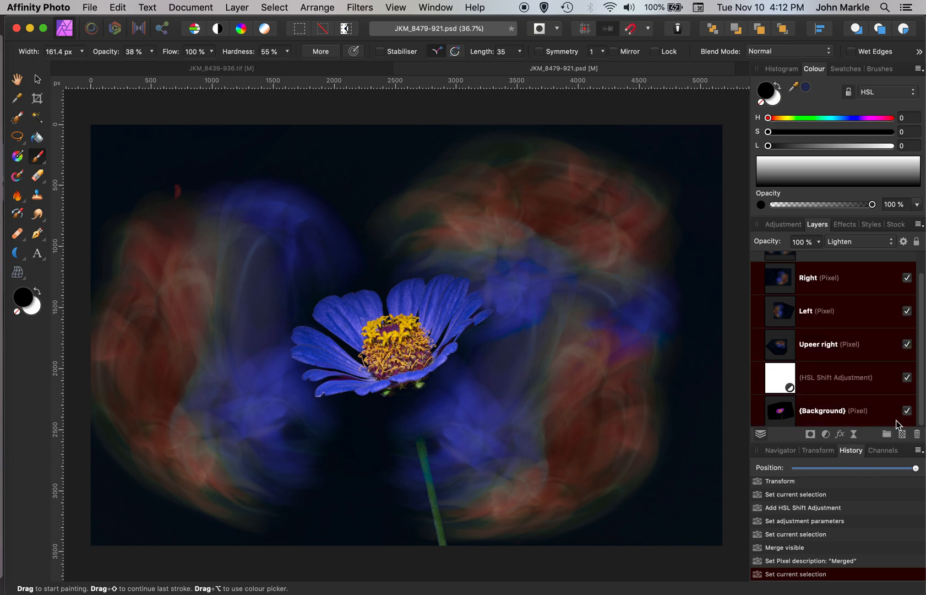
pyautogui.click(907, 411)
pyautogui.scroll(2, 851, 350)
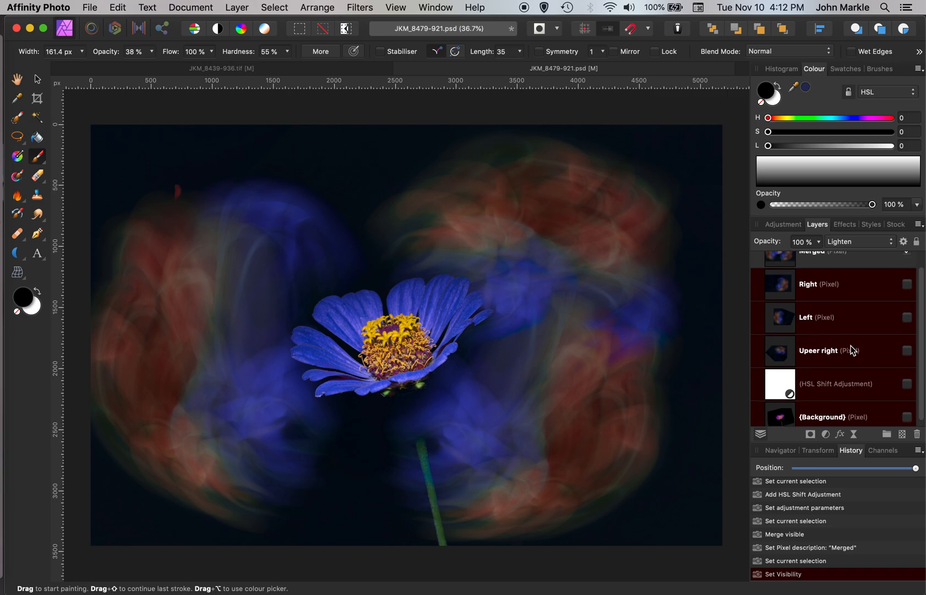
pyautogui.click(814, 266)
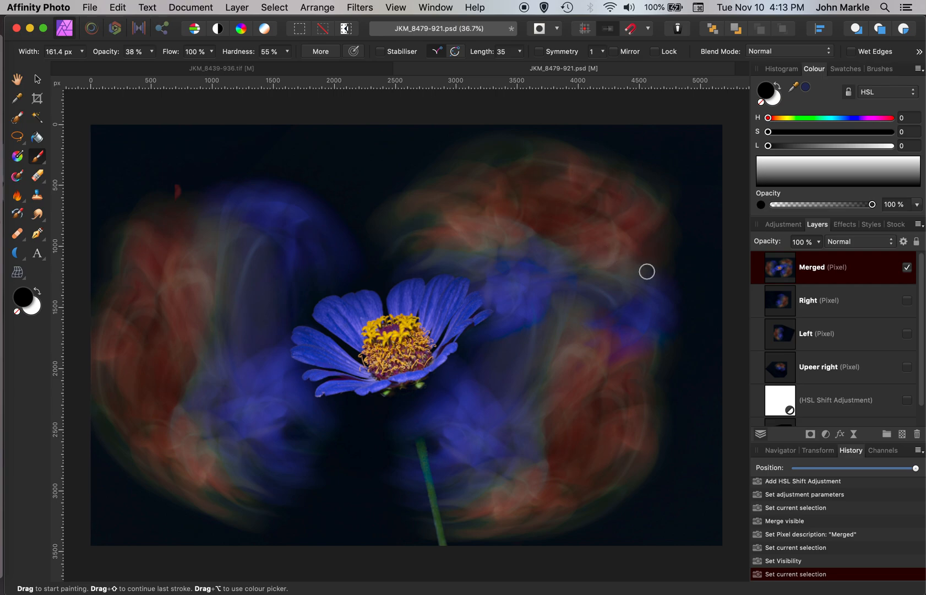
# Step: Use the Clone Brush on the Merged layer to remove the small red spot in the upper left
pyautogui.press('s')
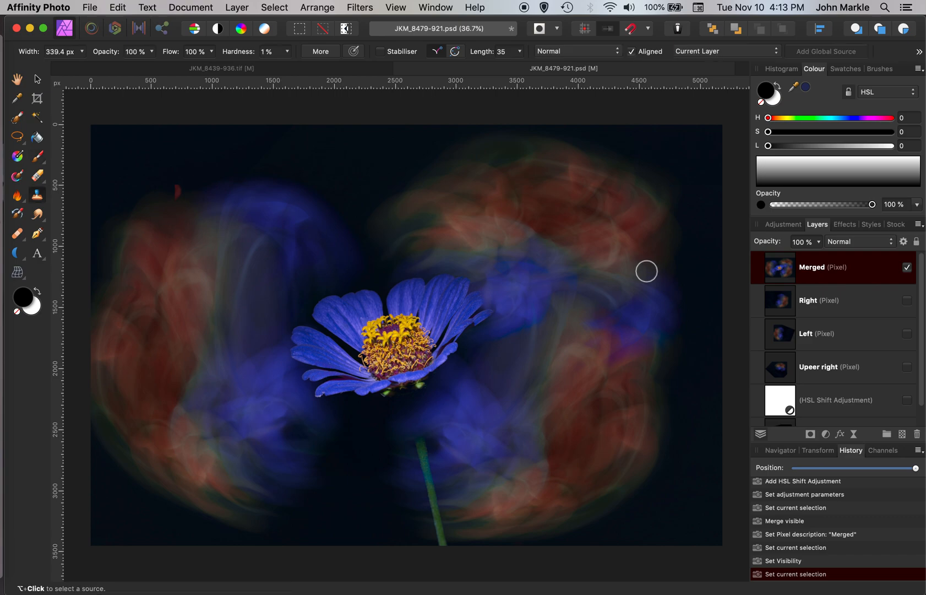
pyautogui.keyDown('alt'); pyautogui.click(205, 158); pyautogui.keyUp('alt')
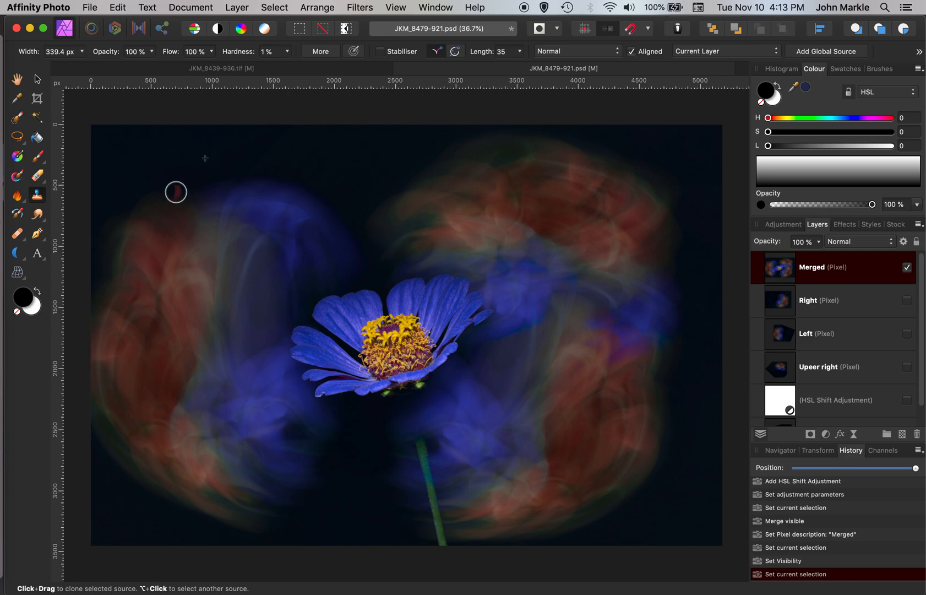
pyautogui.click(176, 190)
pyautogui.click(175, 191)
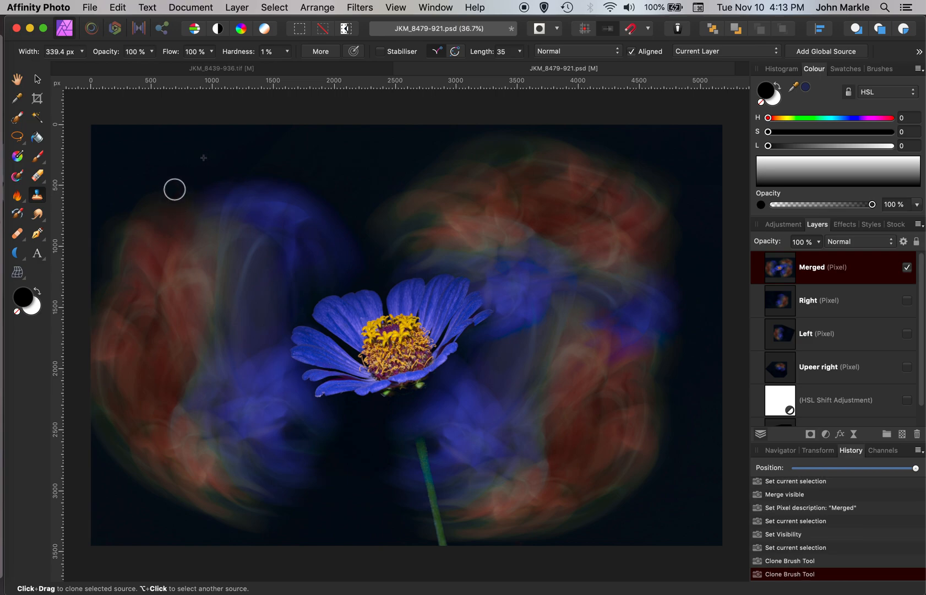
pyautogui.click(175, 190)
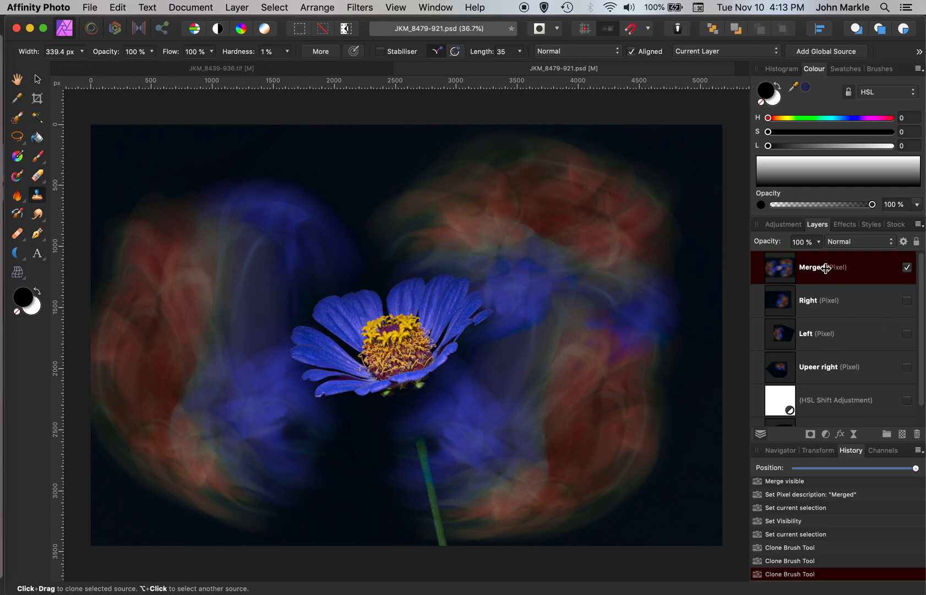
# Step: Add a Levels adjustment and set its black level to 3%
pyautogui.click(826, 433)
pyautogui.click(816, 442)
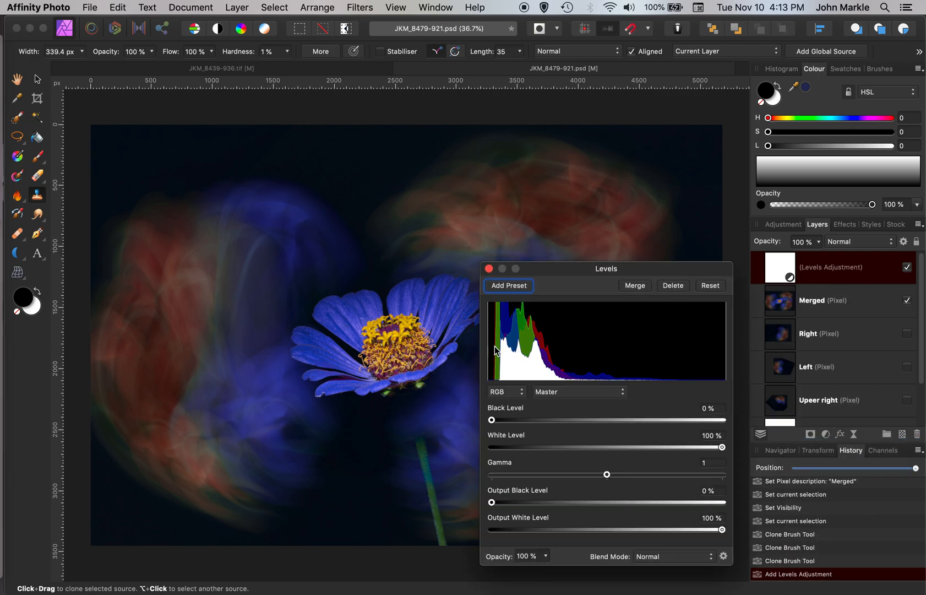
pyautogui.click(491, 420)
pyautogui.moveTo(492, 420); pyautogui.dragTo(498, 423)
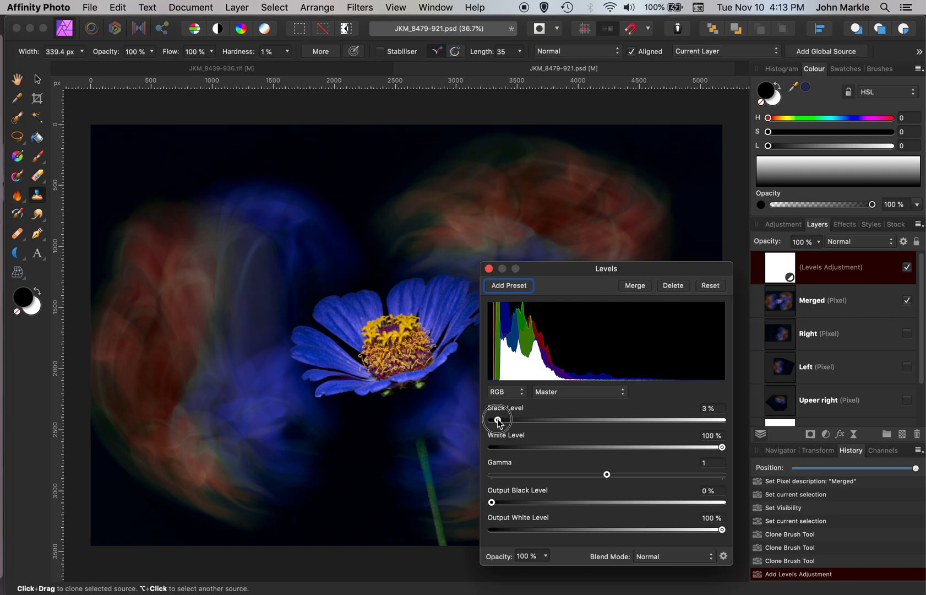
pyautogui.moveTo(498, 423); pyautogui.dragTo(499, 422)
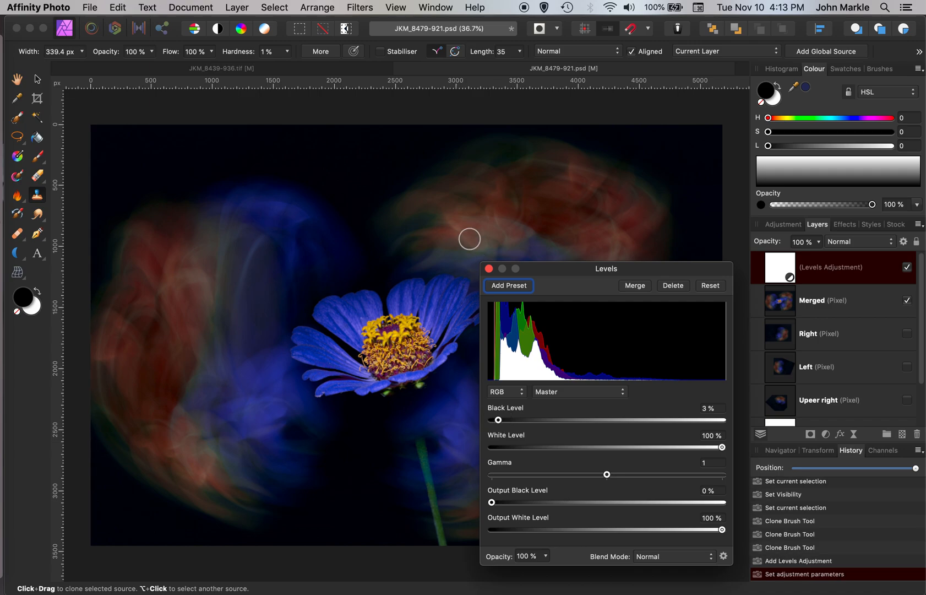
pyautogui.click(488, 268)
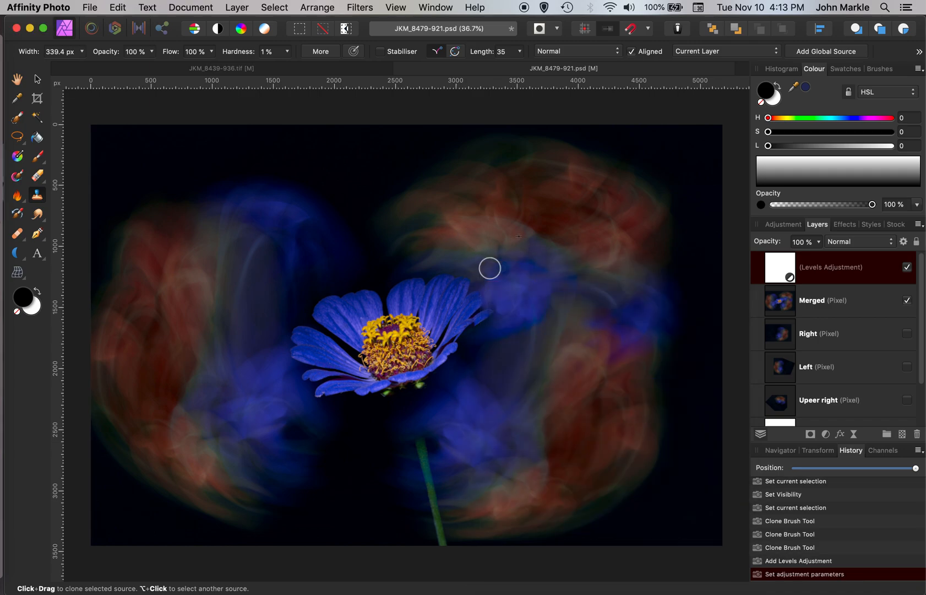
# Step: Add an Outline layer effect to the Merged layer with a 5 px radius and Inside alignment
pyautogui.click(833, 306)
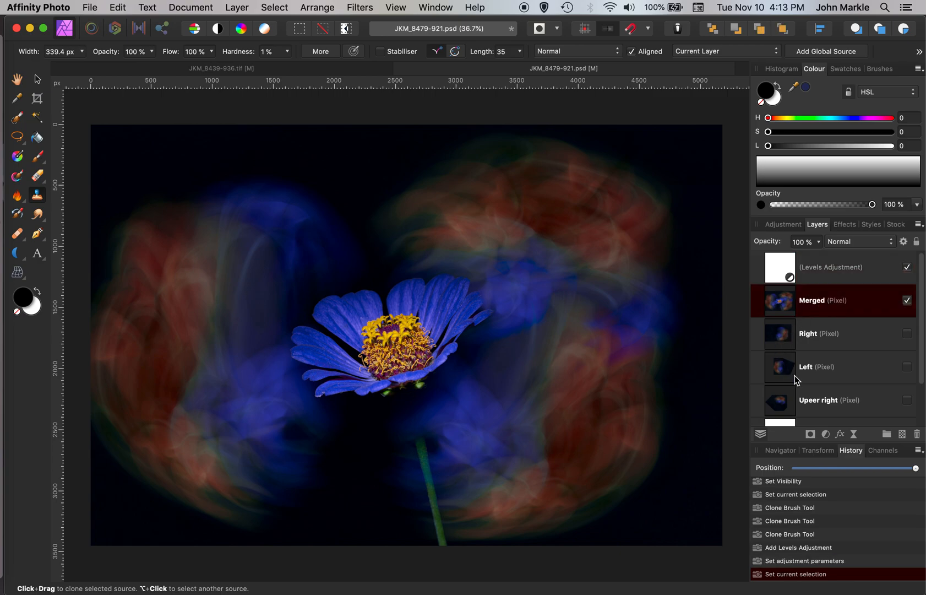
pyautogui.click(840, 435)
pyautogui.click(430, 196)
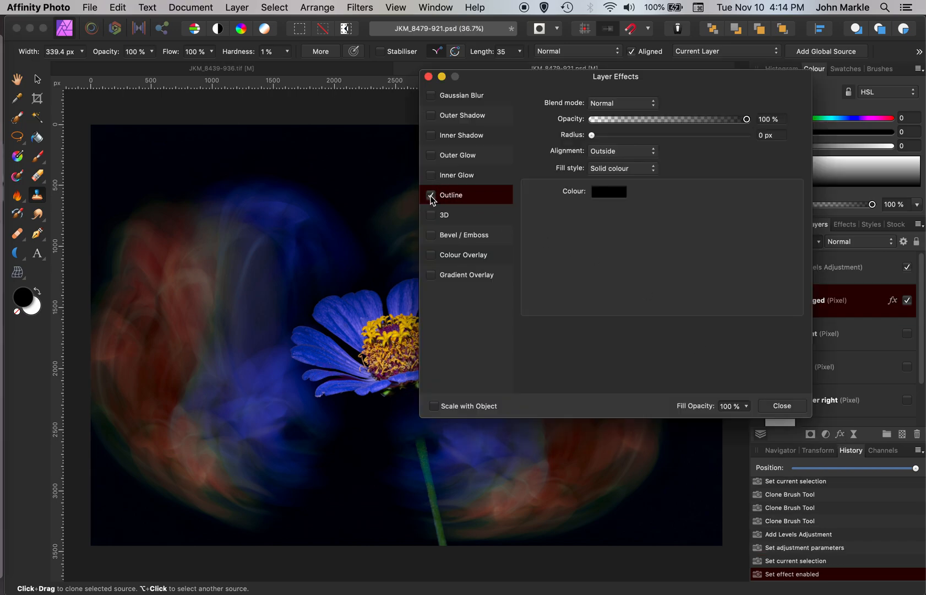
pyautogui.click(592, 136)
pyautogui.moveTo(592, 136); pyautogui.dragTo(643, 137)
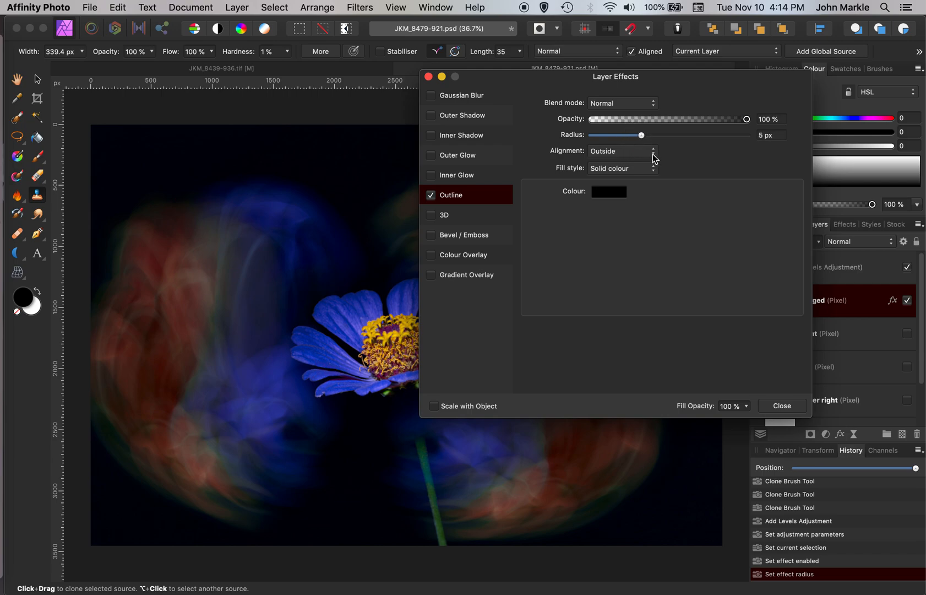
pyautogui.click(653, 154)
pyautogui.click(642, 172)
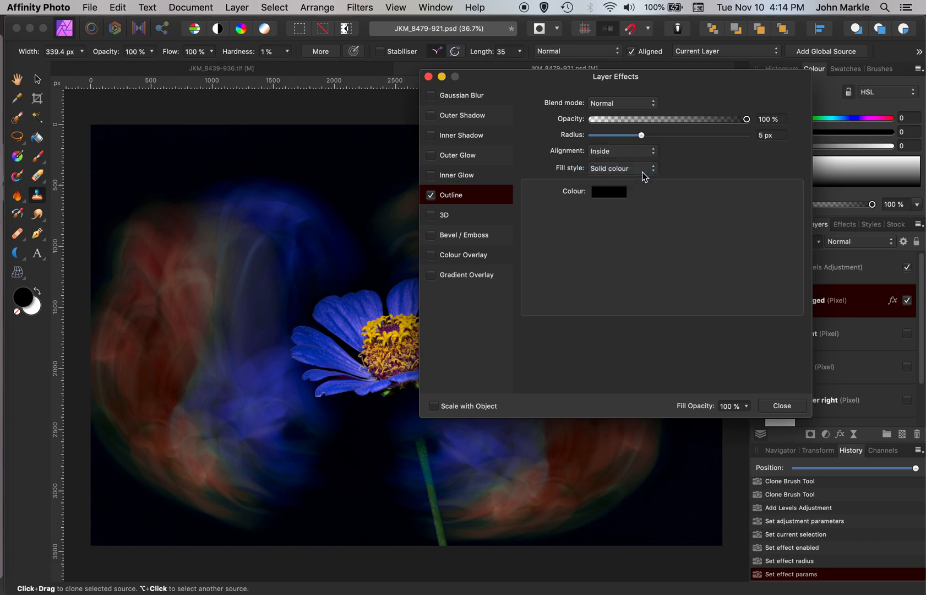
# Step: Set the outline colour by sampling blue from the image and adjusting it to H 249, S 27, L 33
pyautogui.click(606, 192)
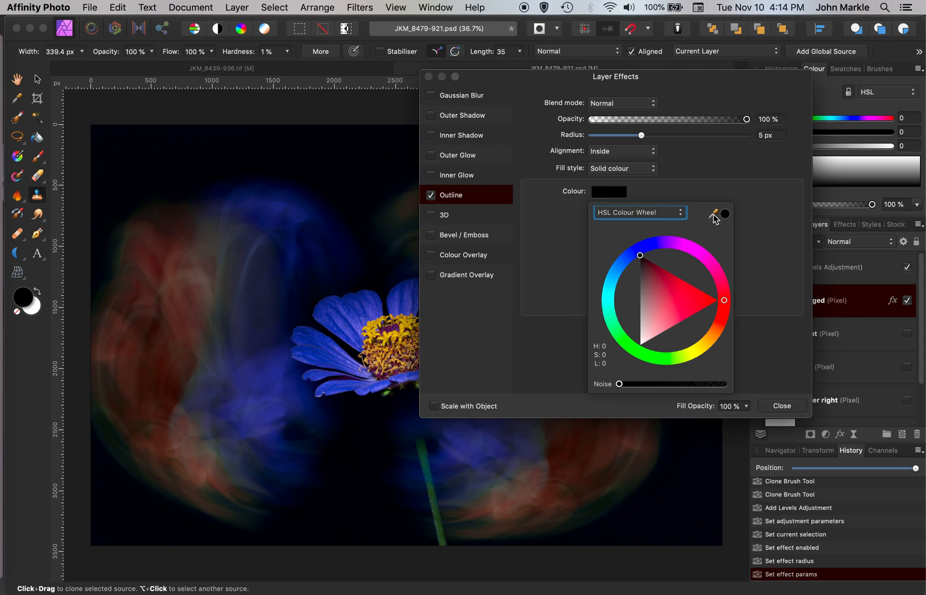
pyautogui.moveTo(714, 218)
pyautogui.mouseDown()
pyautogui.moveTo(471, 324)
pyautogui.moveTo(365, 432)
pyautogui.moveTo(334, 437)
pyautogui.mouseUp()
pyautogui.moveTo(315, 425)
pyautogui.mouseDown()
pyautogui.moveTo(287, 420)
pyautogui.moveTo(277, 451)
pyautogui.mouseUp()
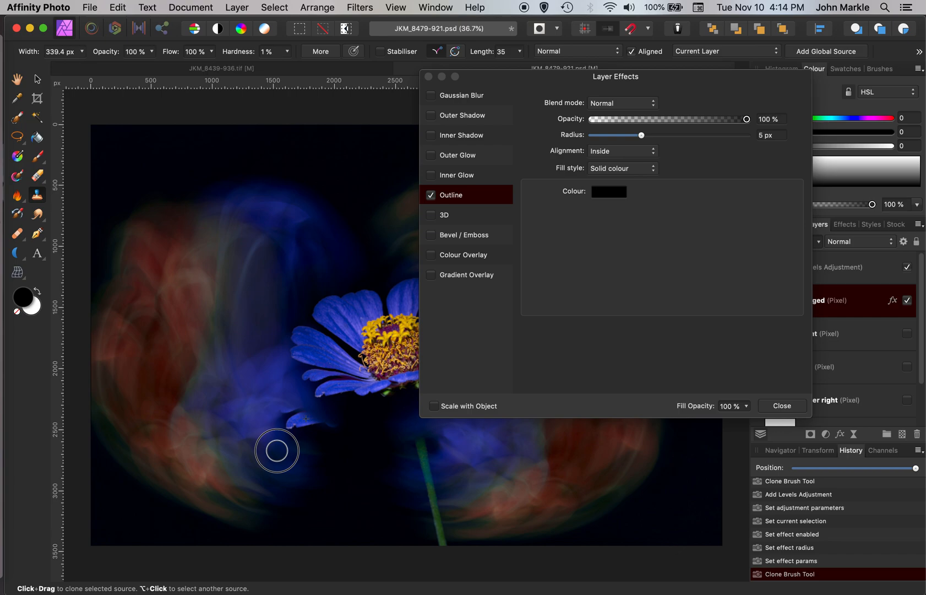
pyautogui.click(602, 192)
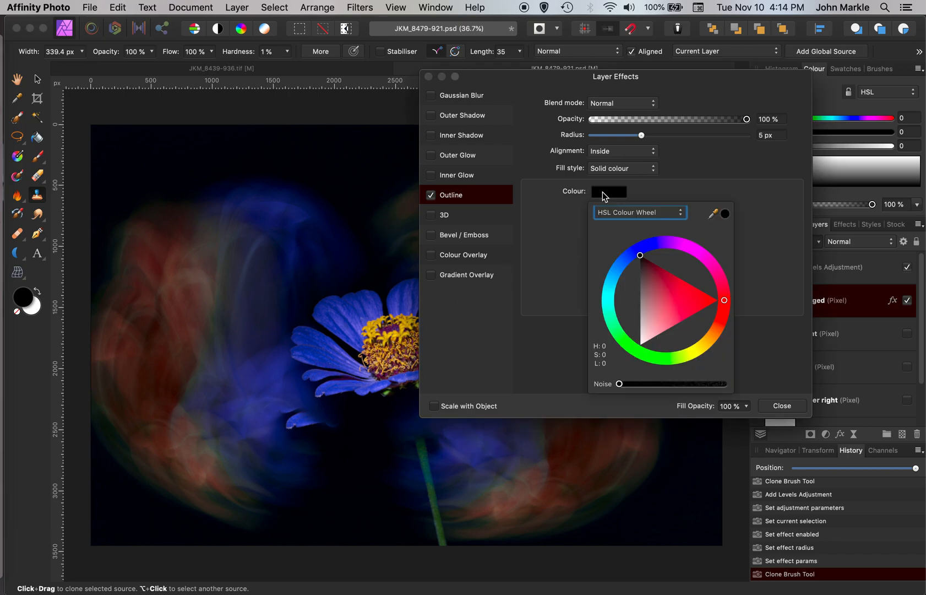
pyautogui.click(713, 214)
pyautogui.moveTo(713, 216)
pyautogui.mouseDown()
pyautogui.moveTo(322, 442)
pyautogui.moveTo(416, 439)
pyautogui.moveTo(330, 449)
pyautogui.moveTo(274, 415)
pyautogui.moveTo(275, 401)
pyautogui.moveTo(263, 403)
pyautogui.mouseUp()
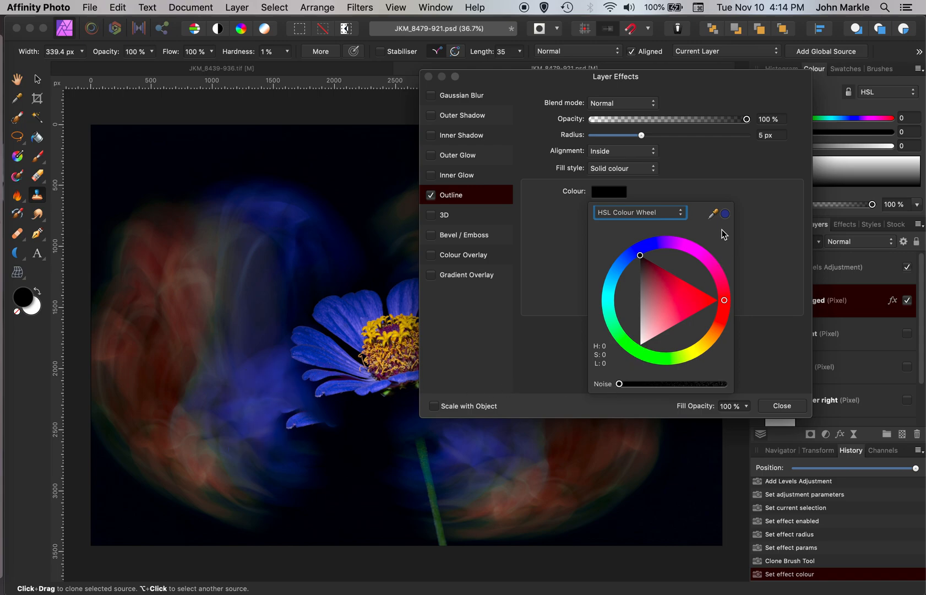
pyautogui.click(724, 215)
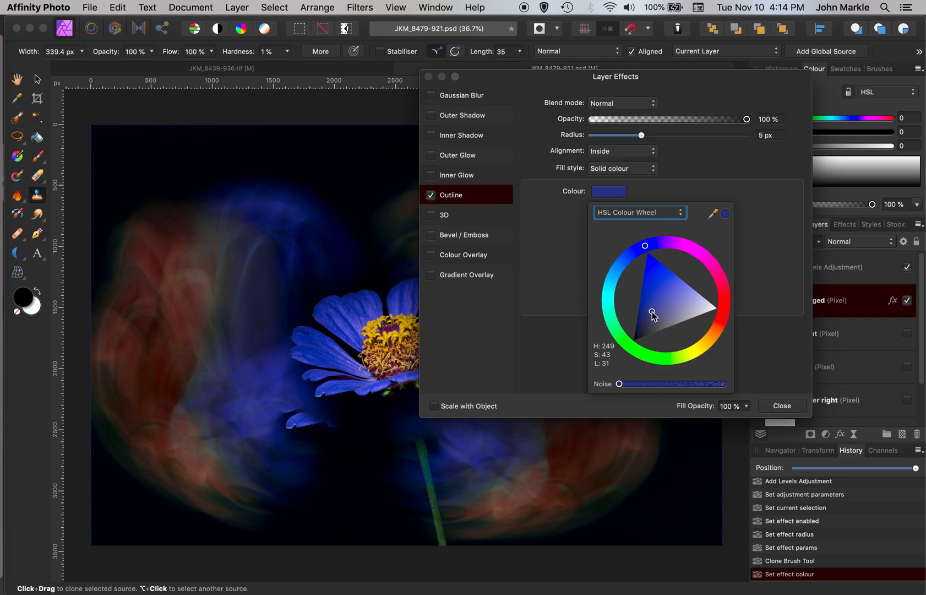
pyautogui.moveTo(653, 313); pyautogui.dragTo(656, 319)
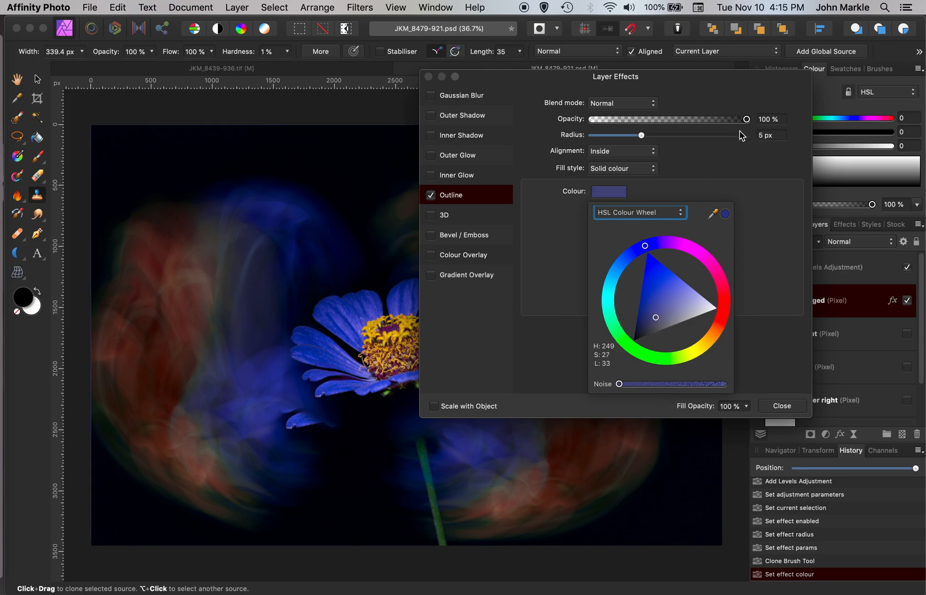
# Step: Set the outline opacity to 82% and close the Layer Effects dialog
pyautogui.moveTo(747, 120); pyautogui.dragTo(718, 121)
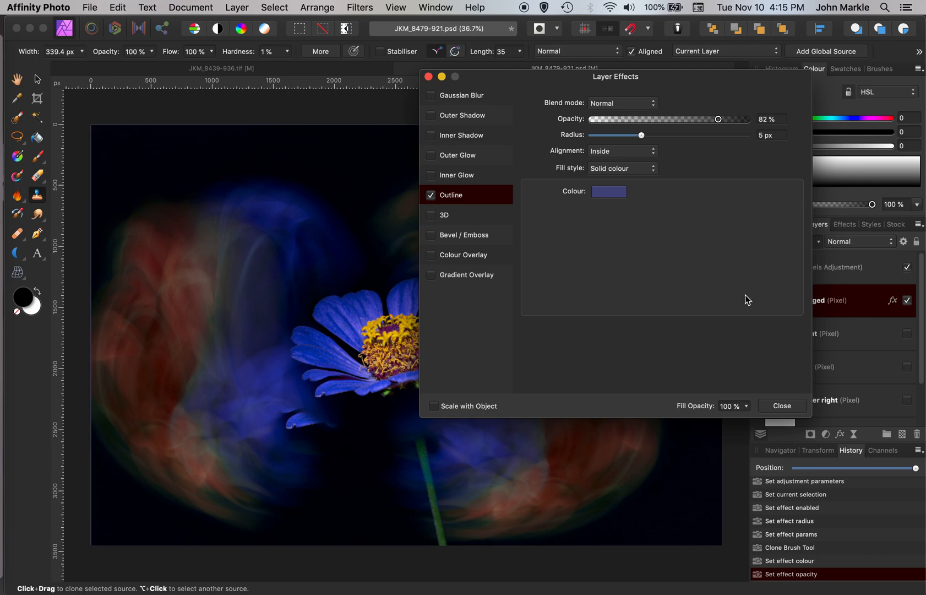
pyautogui.click(779, 406)
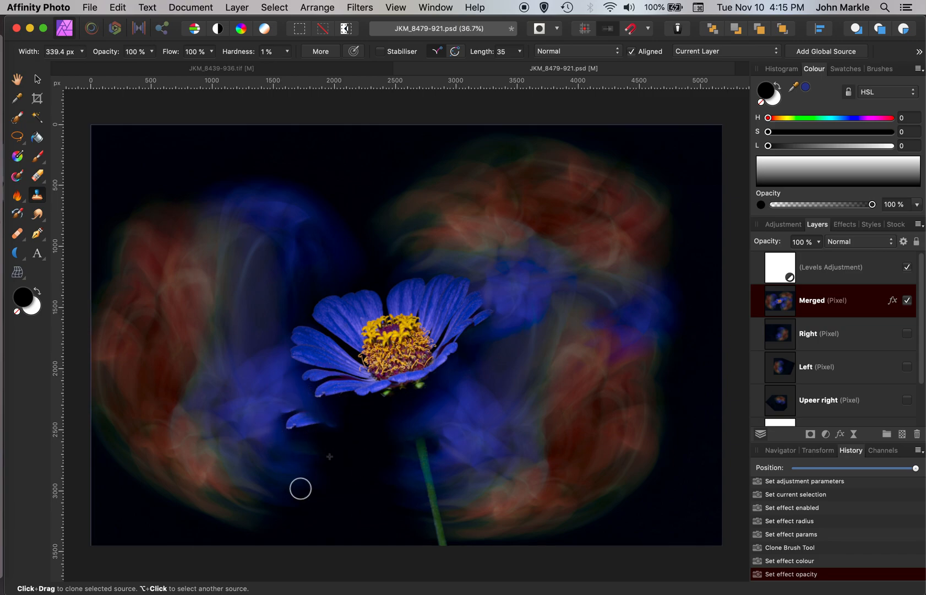
# Step: Clone over the blotchy area left of the stem below the flower with the Clone Brush
pyautogui.keyDown('alt'); pyautogui.click(352, 464); pyautogui.keyUp('alt')
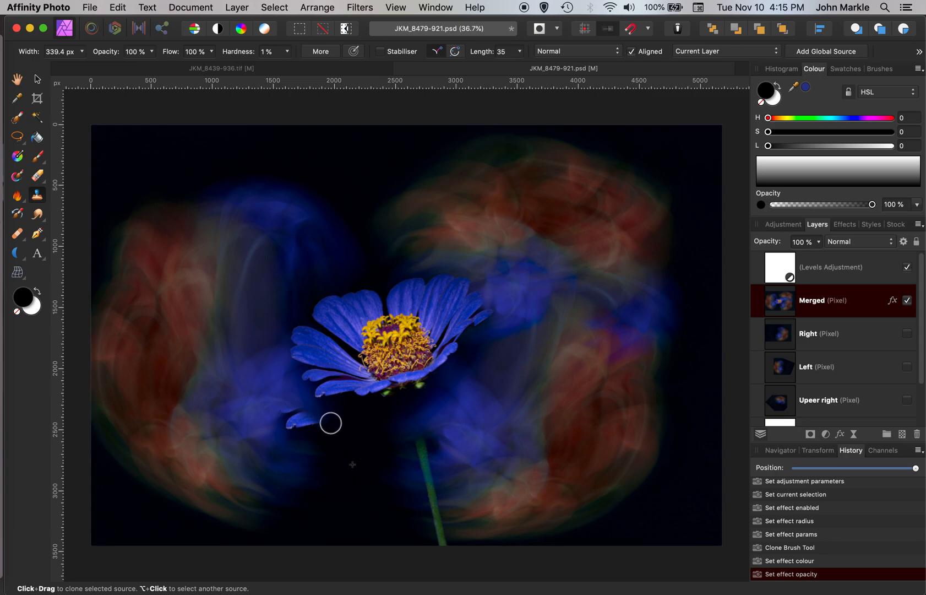
pyautogui.moveTo(330, 423); pyautogui.dragTo(301, 423)
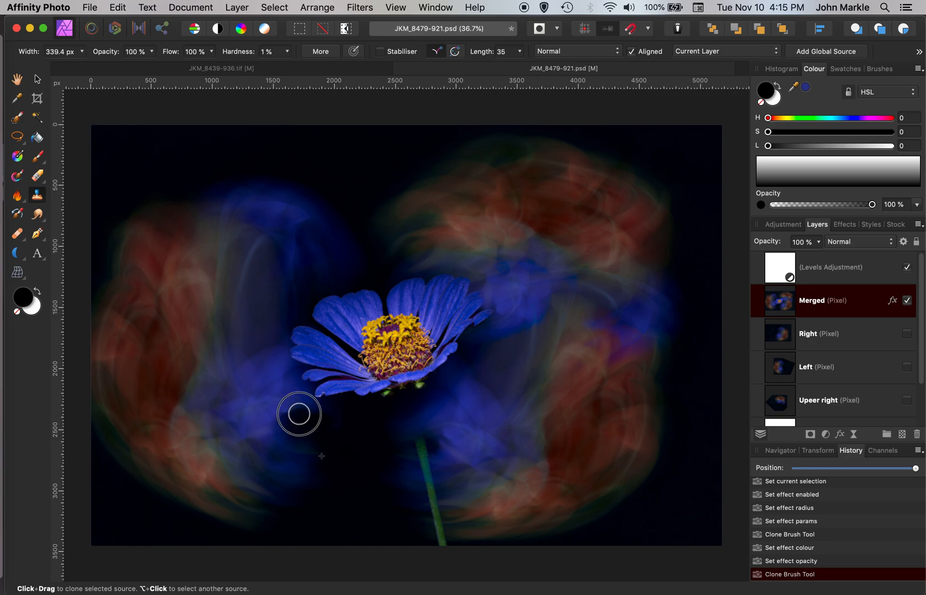
pyautogui.moveTo(319, 416); pyautogui.dragTo(357, 440)
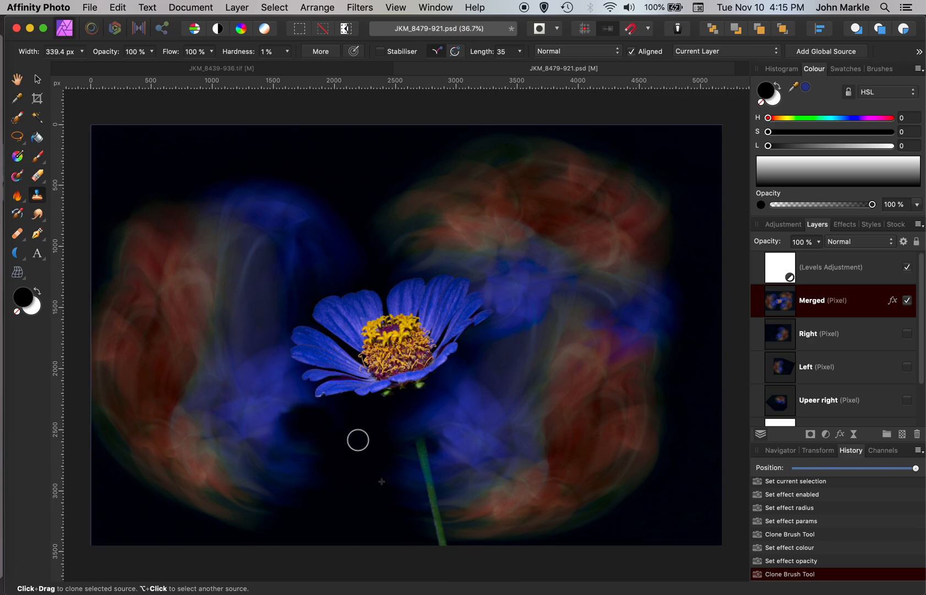